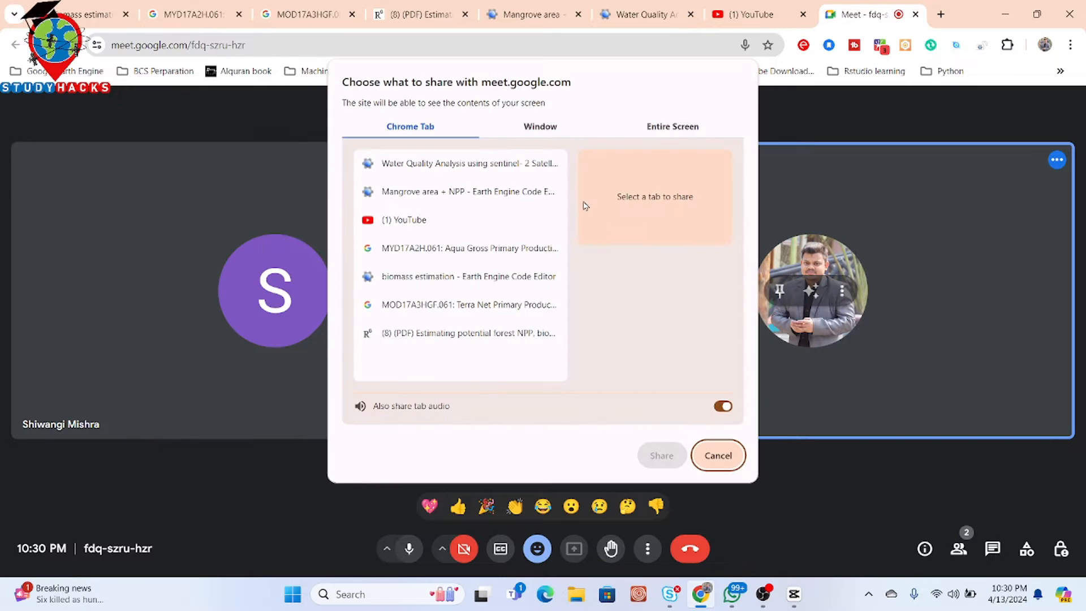
- Share the entire screen in the video meeting
click(664, 134)
click(441, 213)
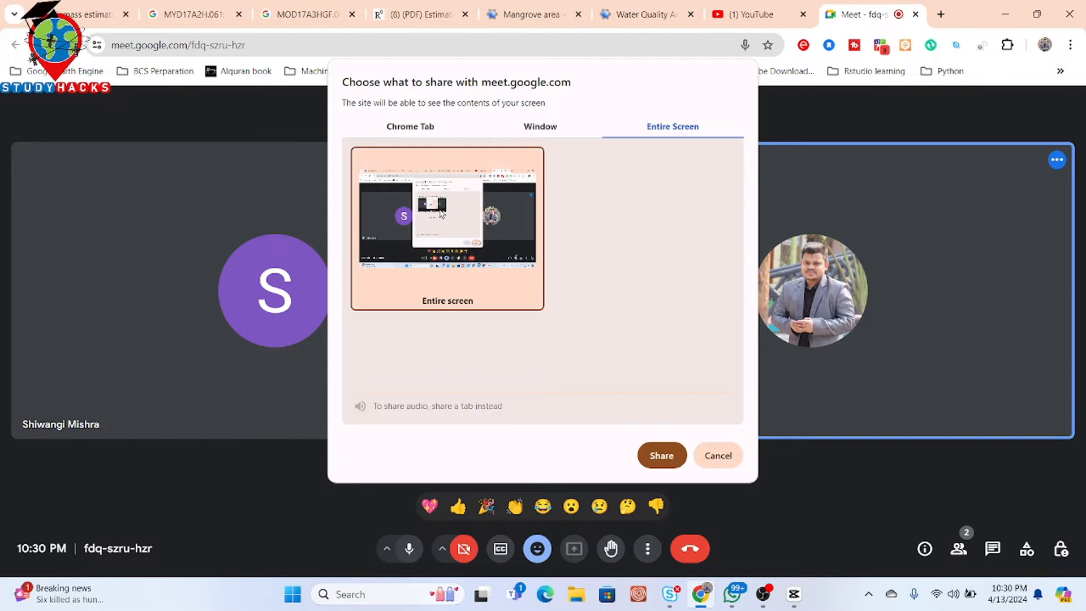
click(655, 455)
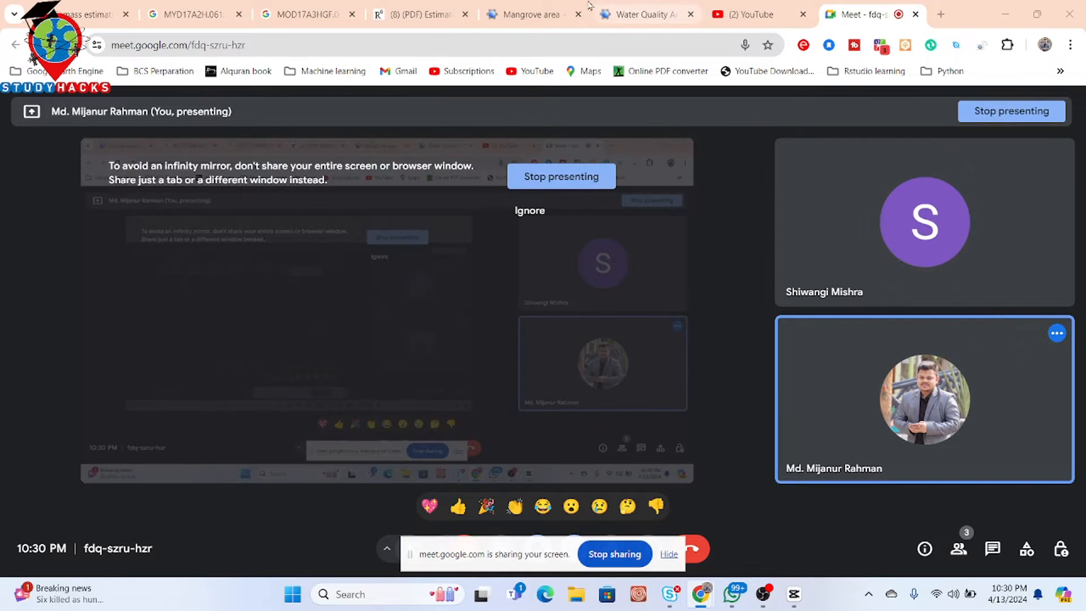
- Switch to the Water Quality Analysis app tab and hide the screen-sharing notification bar
click(517, 6)
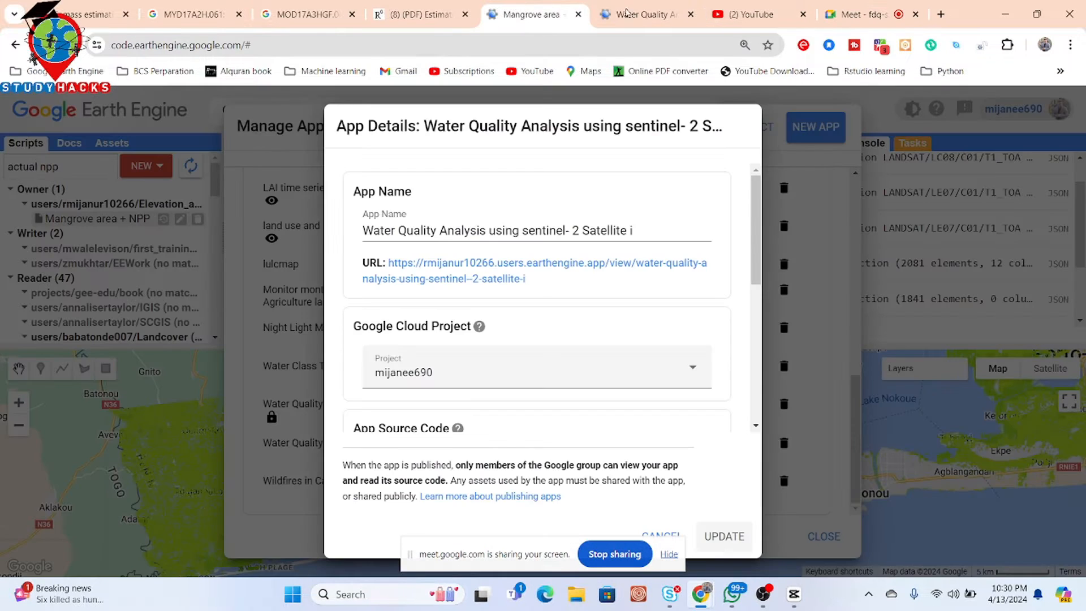
click(639, 7)
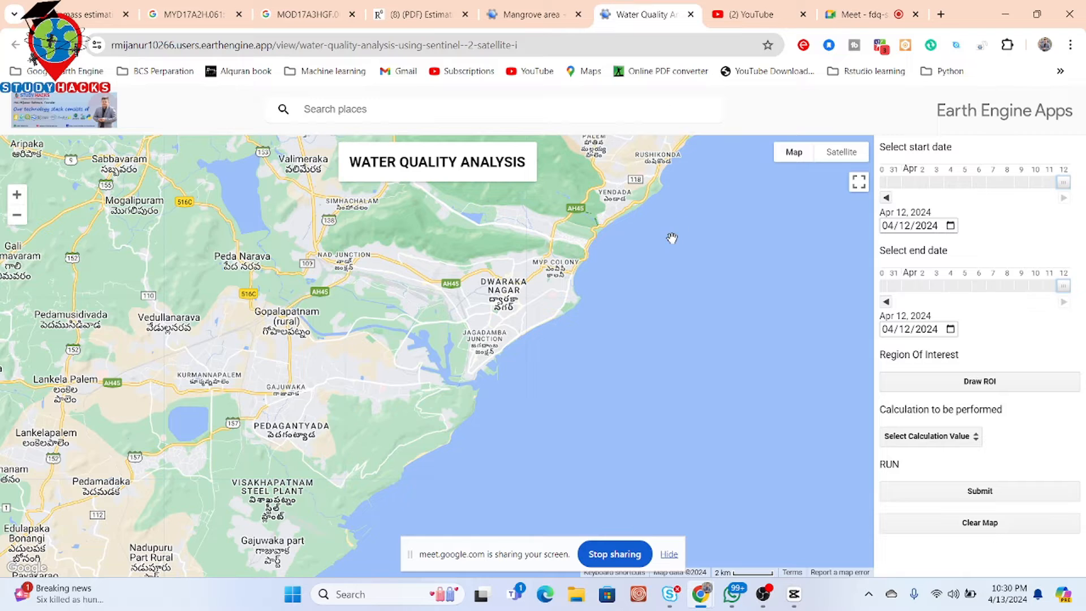
drag(672, 238, 704, 306)
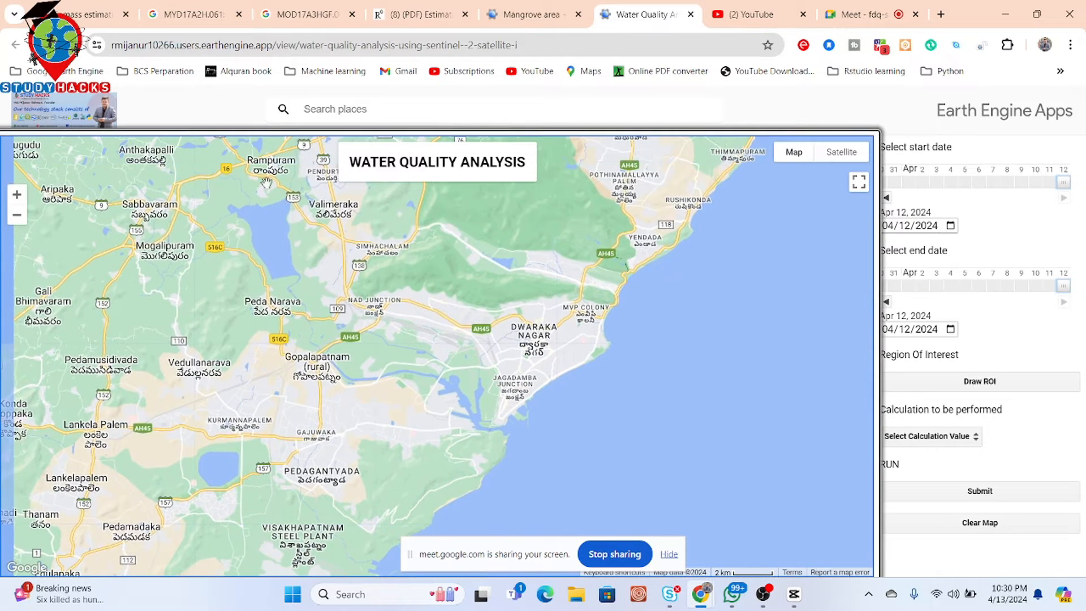
click(669, 555)
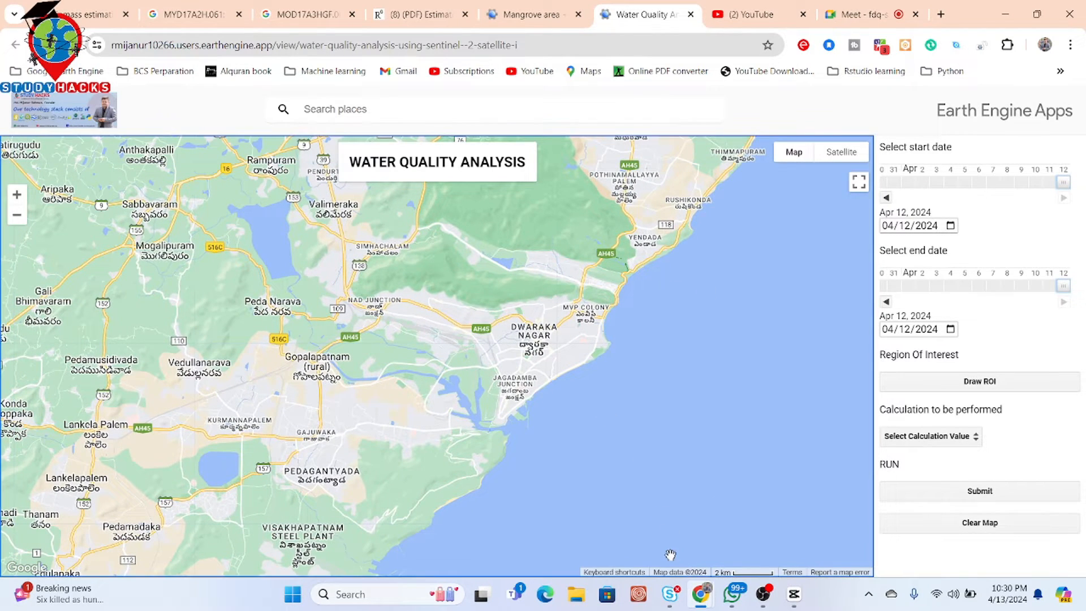
- Set the start date to 01/01/2024 using the date picker's month selector
click(887, 225)
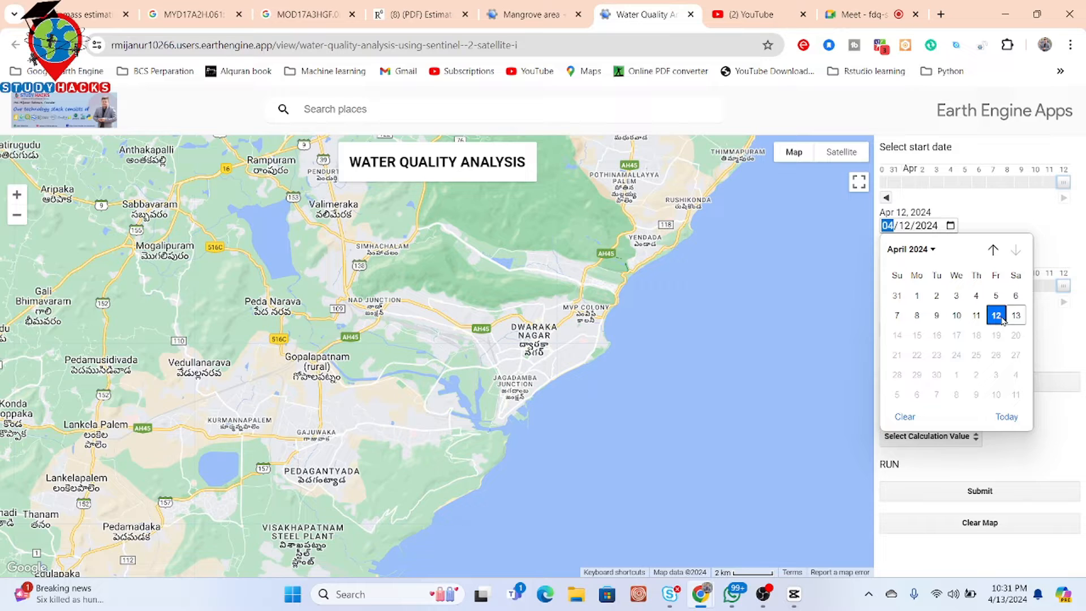
click(930, 255)
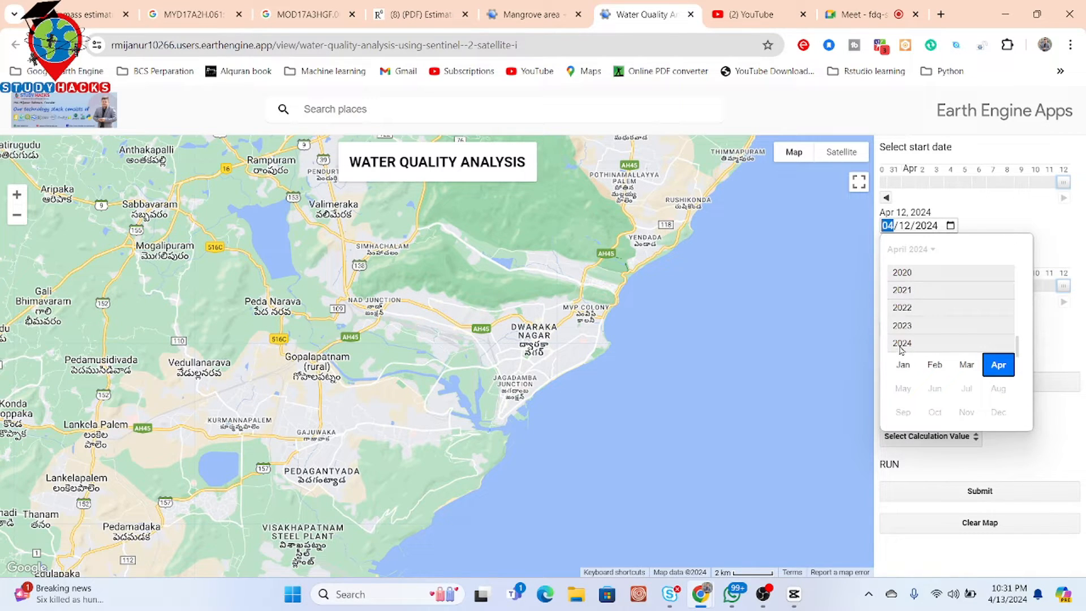
click(903, 364)
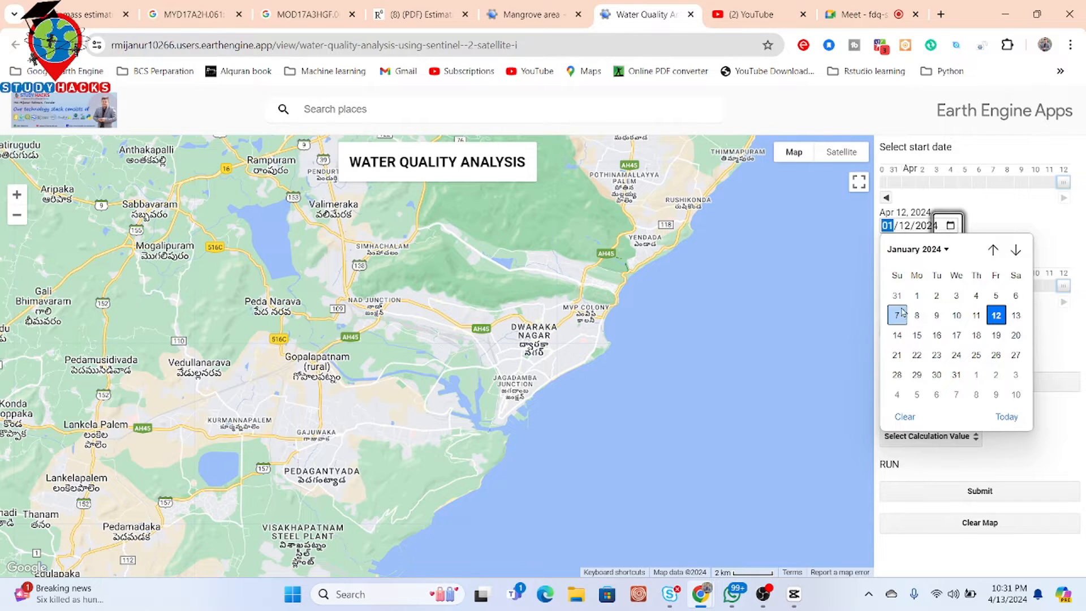
click(916, 296)
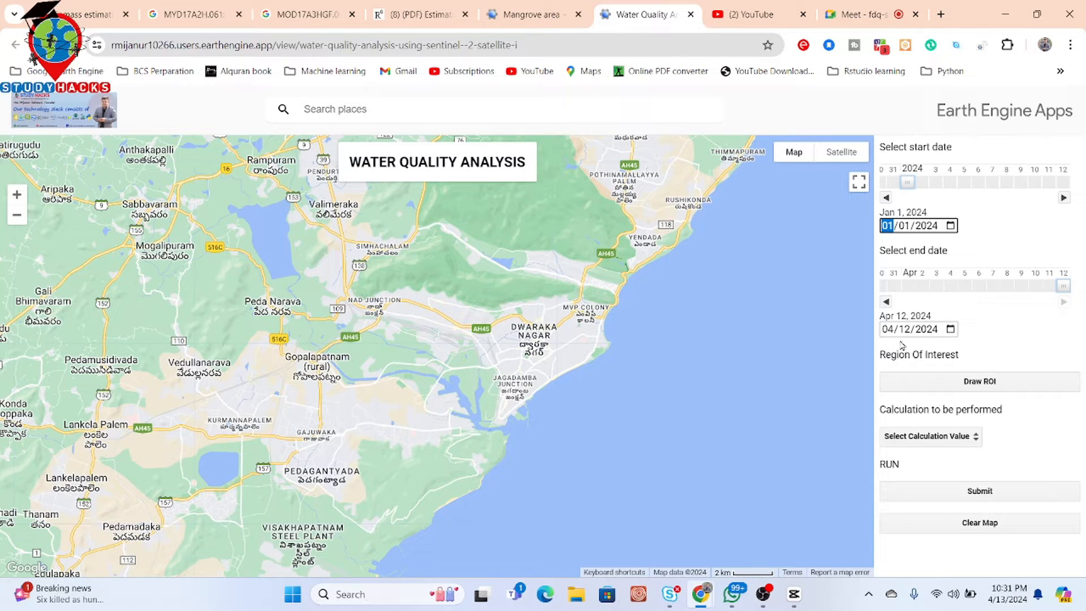
- Draw a rectangular region of interest over the reservoir northwest of the city
click(970, 381)
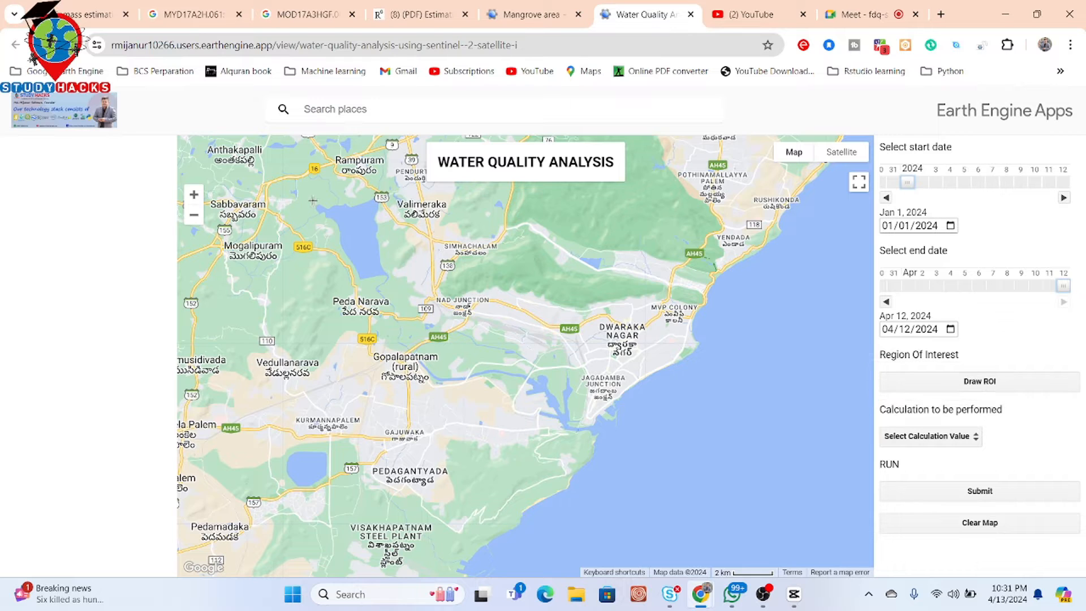
drag(313, 200, 399, 284)
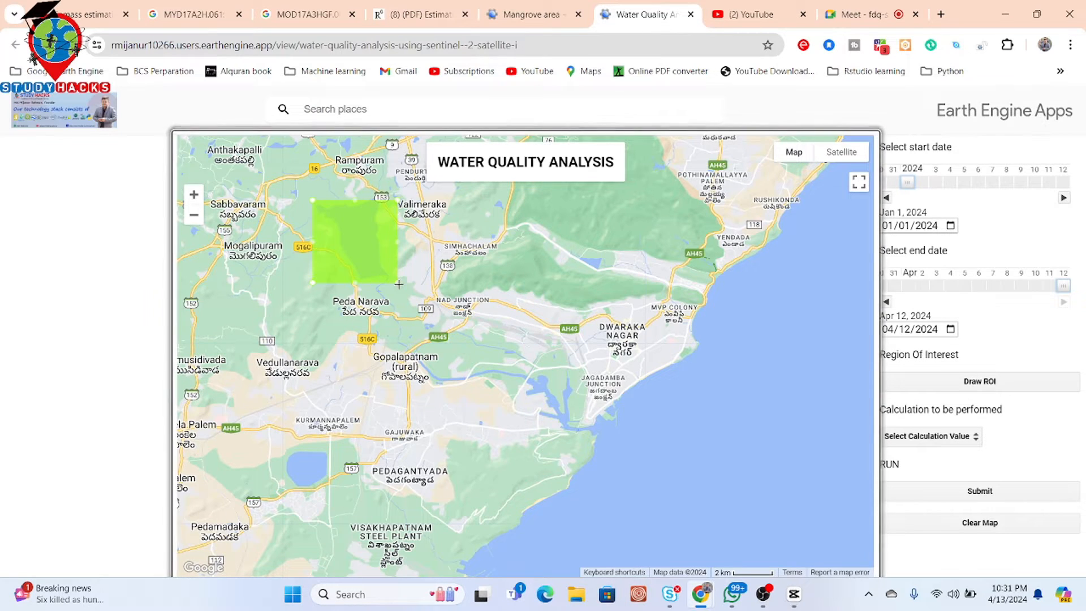
- Choose Turbidity as the calculation, submit it, and zoom in on the reservoir result
click(935, 436)
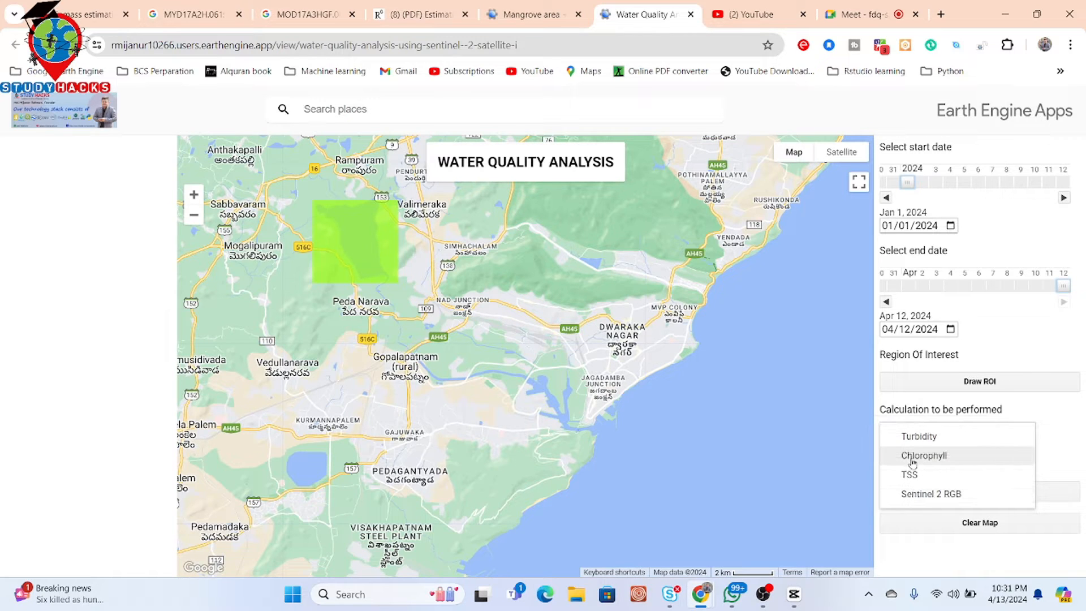
click(909, 446)
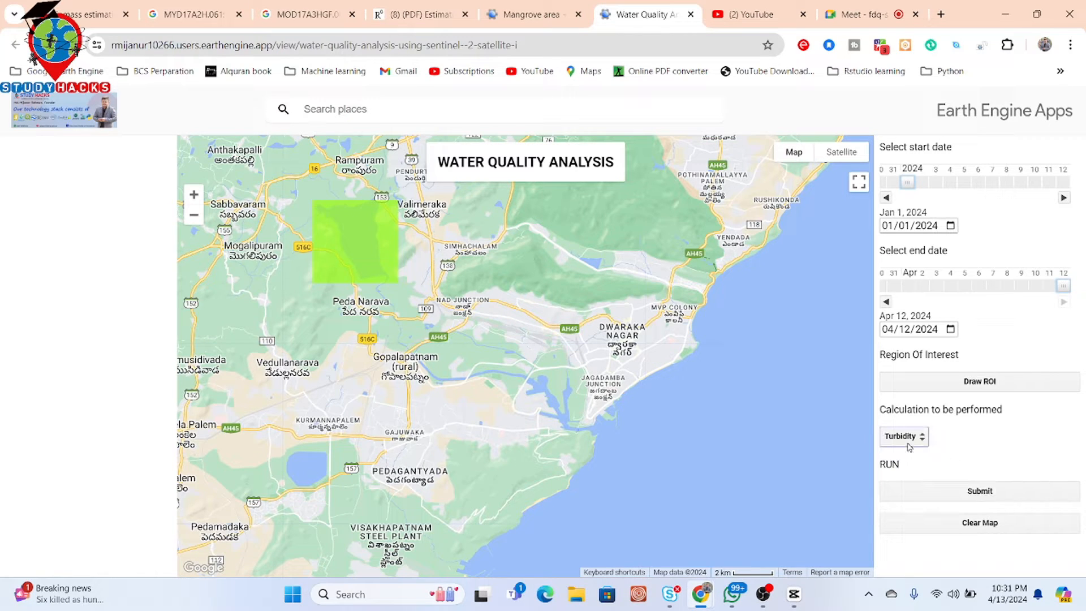
click(953, 492)
drag(499, 312, 564, 376)
scroll(366, 317, up, 1)
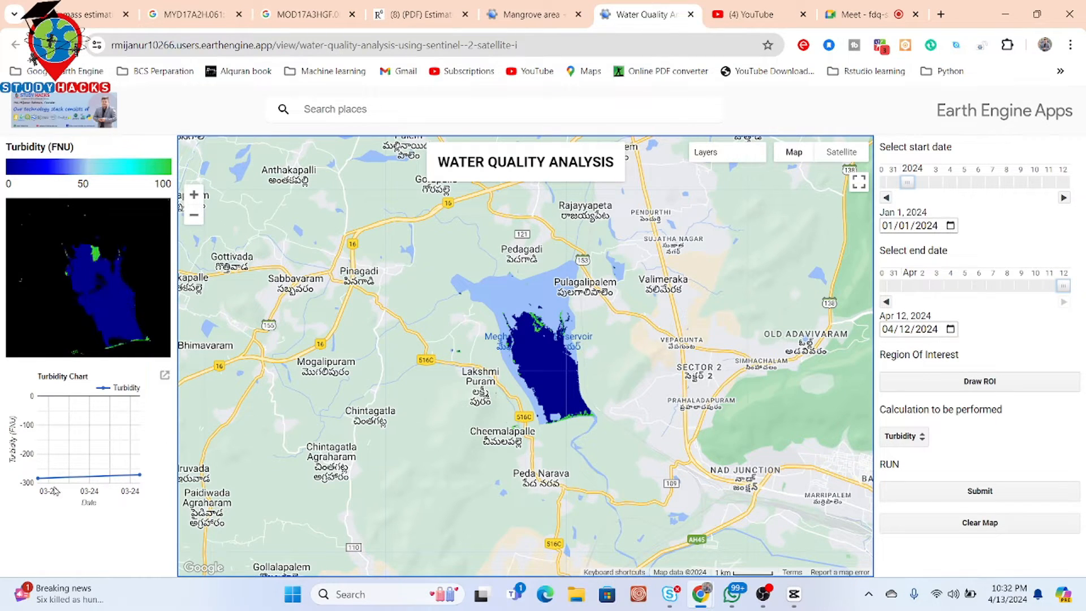
- Change the start date to 01/01/2023 and resubmit the turbidity calculation
mouse_move(38, 479)
mouse_move(142, 480)
click(951, 225)
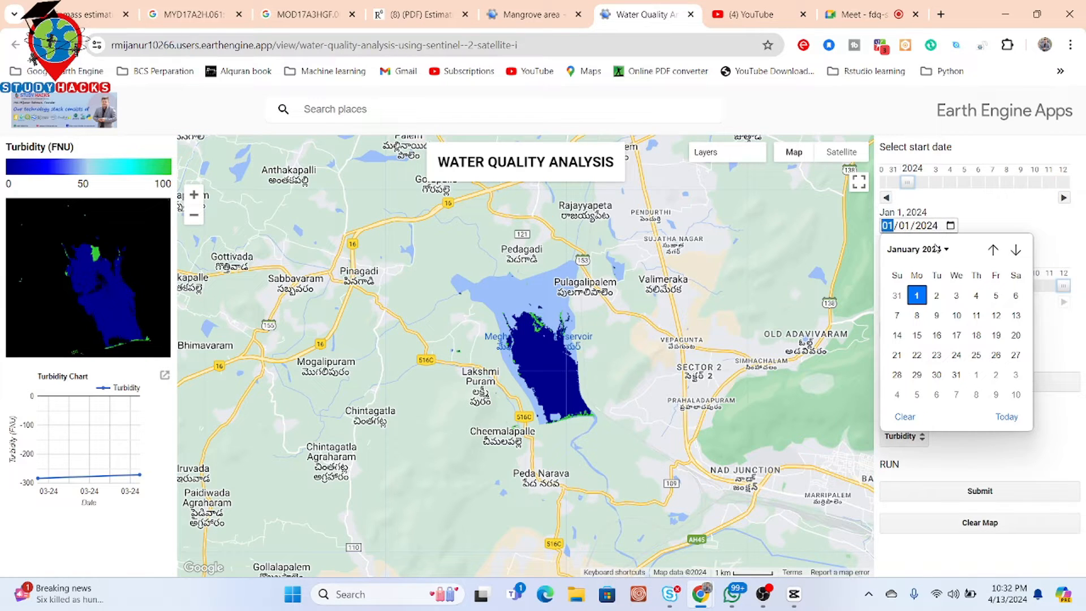
click(939, 249)
click(902, 326)
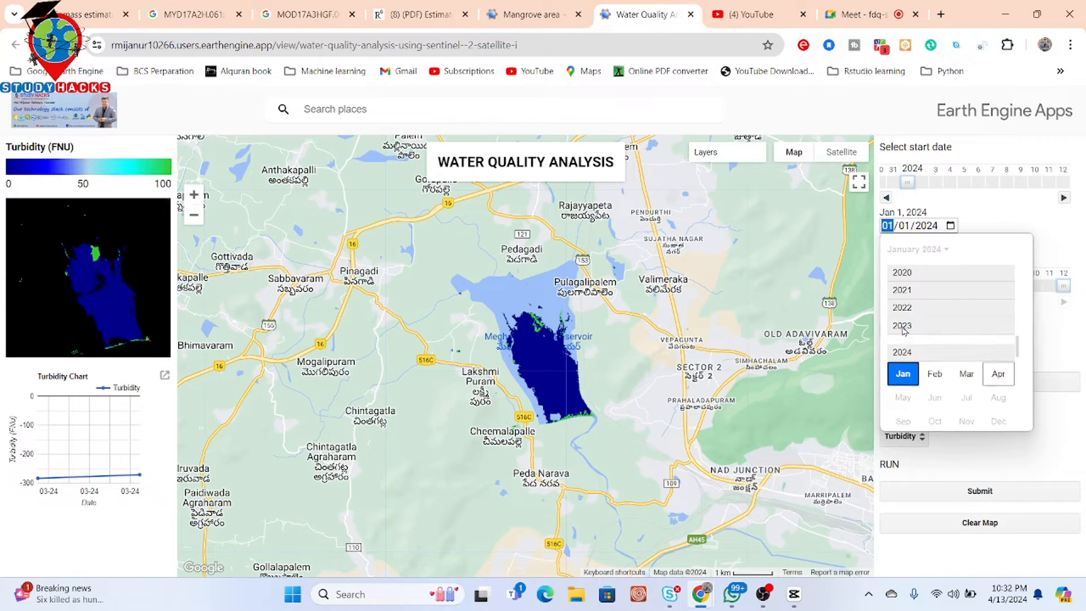
click(904, 348)
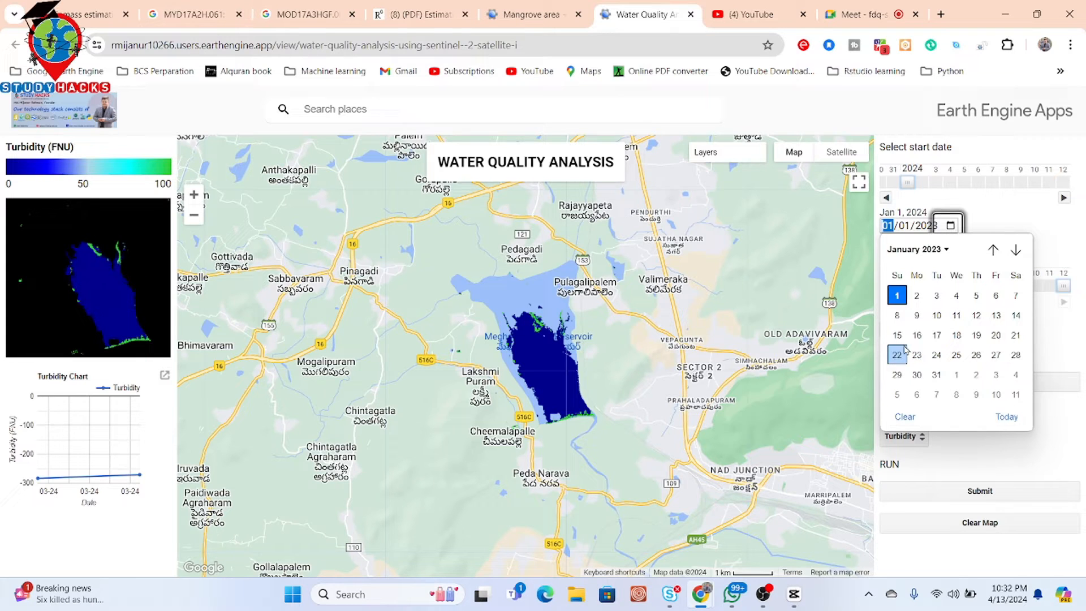
click(897, 294)
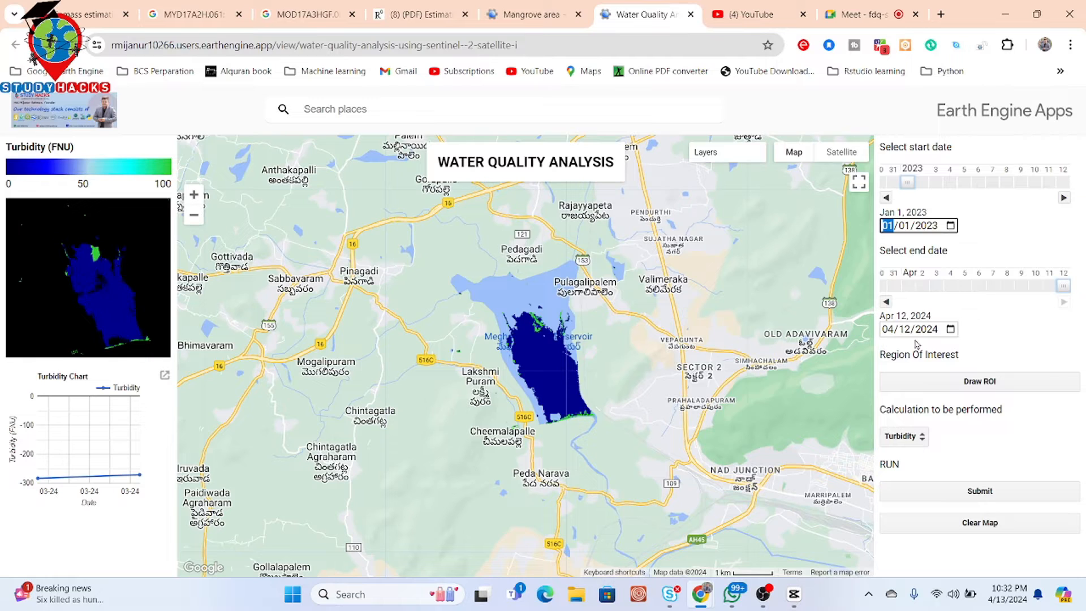
click(979, 492)
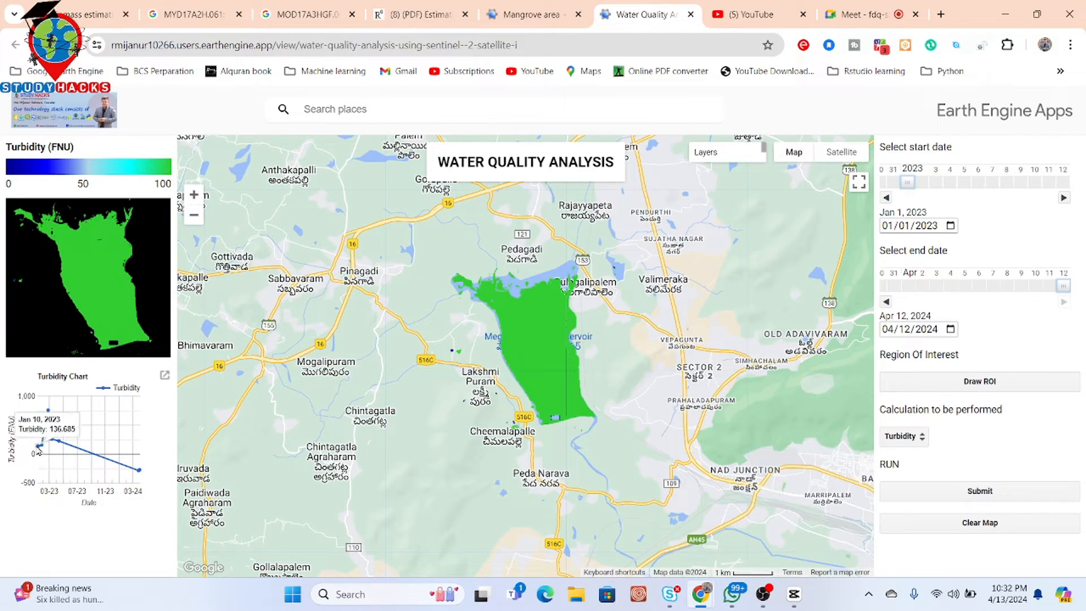
- Turn off Layer 2 in the map's layer list to compare the turbidity layers
mouse_move(47, 426)
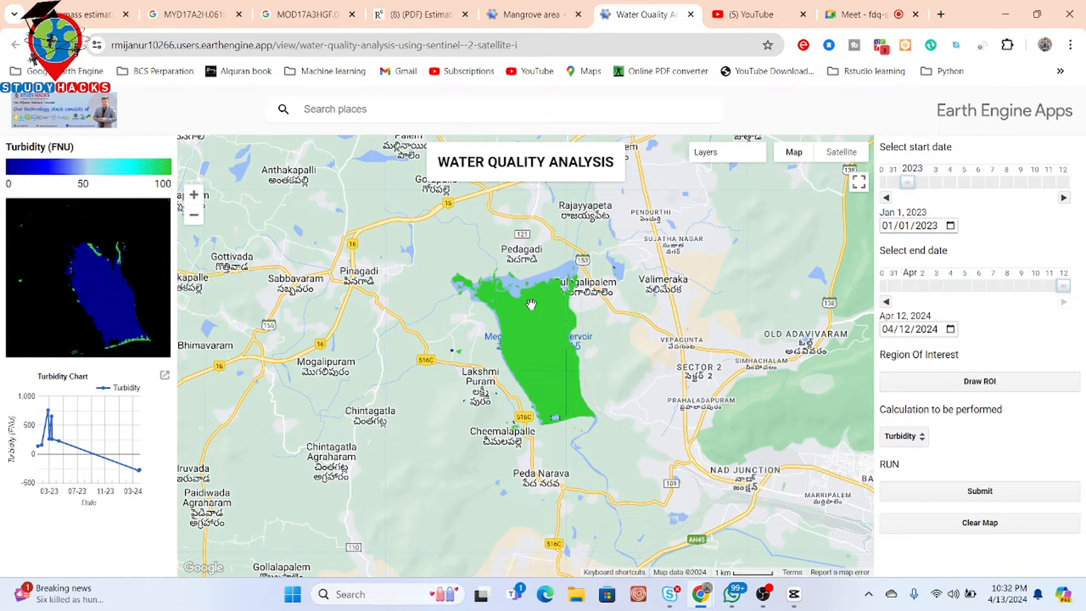
scroll(530, 305, up, 2)
drag(576, 331, 574, 327)
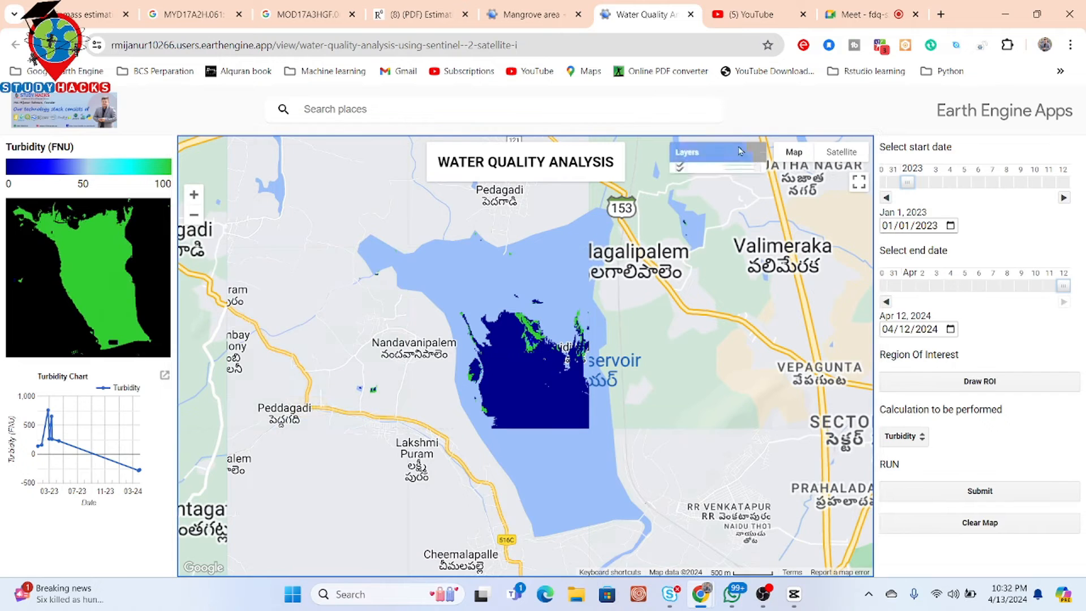
mouse_move(684, 170)
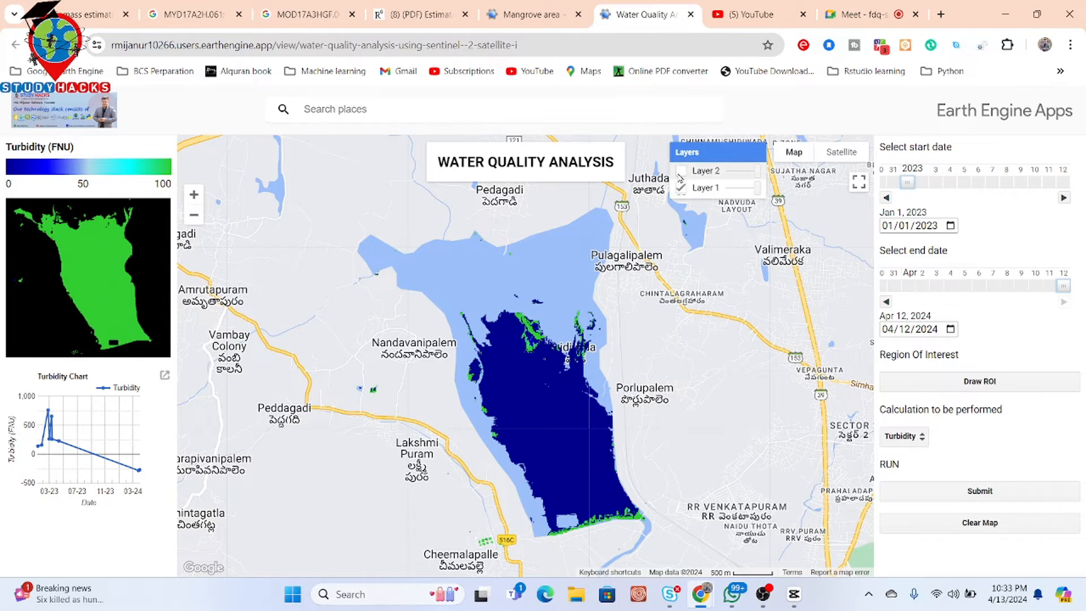
click(681, 171)
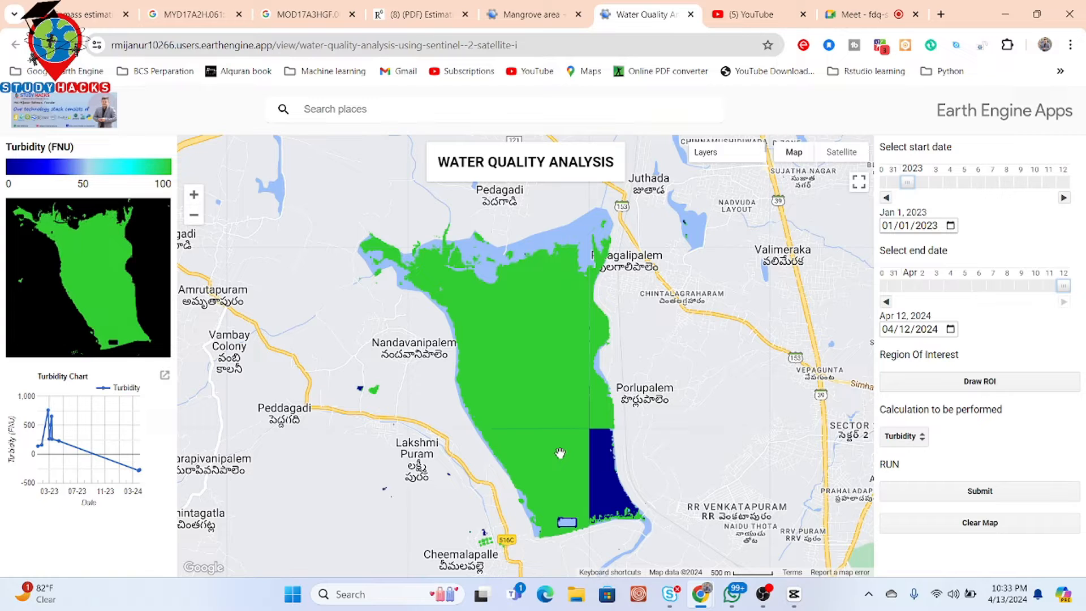
- Switch the calculation to Chlorophyll and submit it
click(908, 436)
click(914, 454)
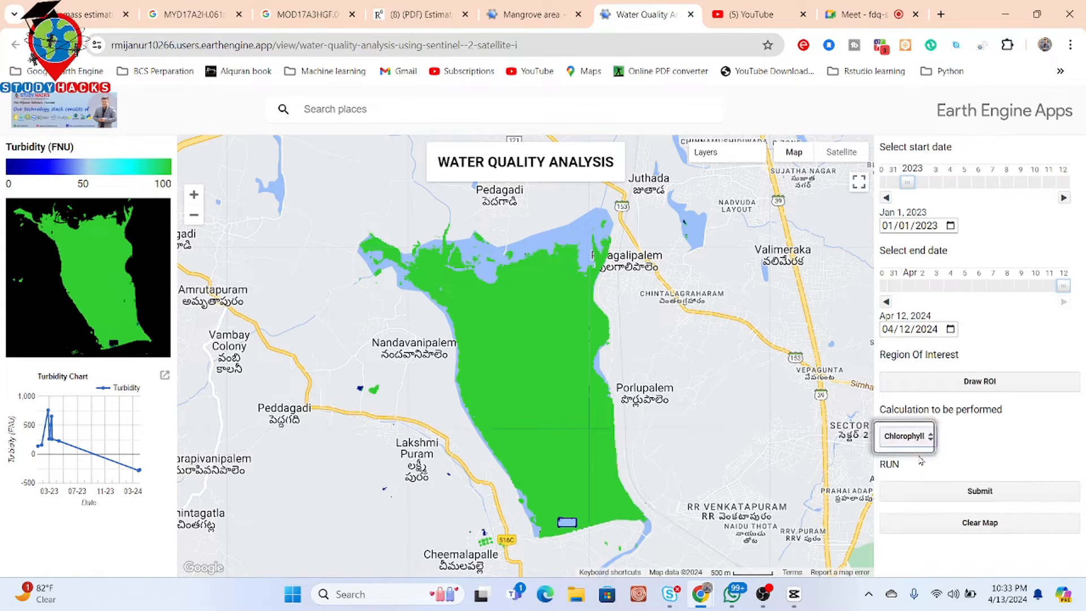
click(962, 499)
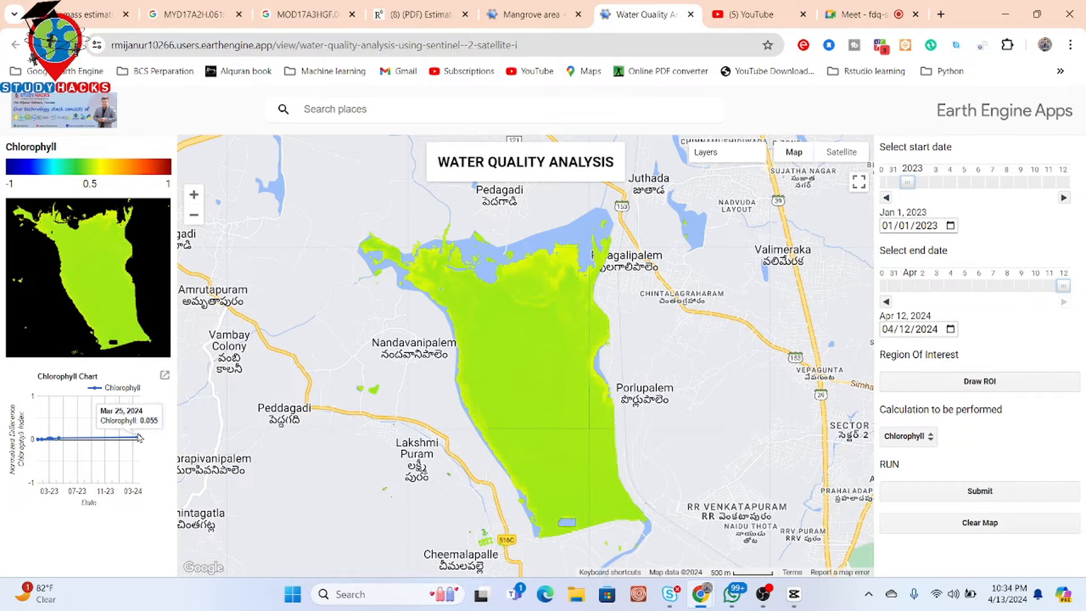
- Switch the calculation to TSS and submit it
click(904, 438)
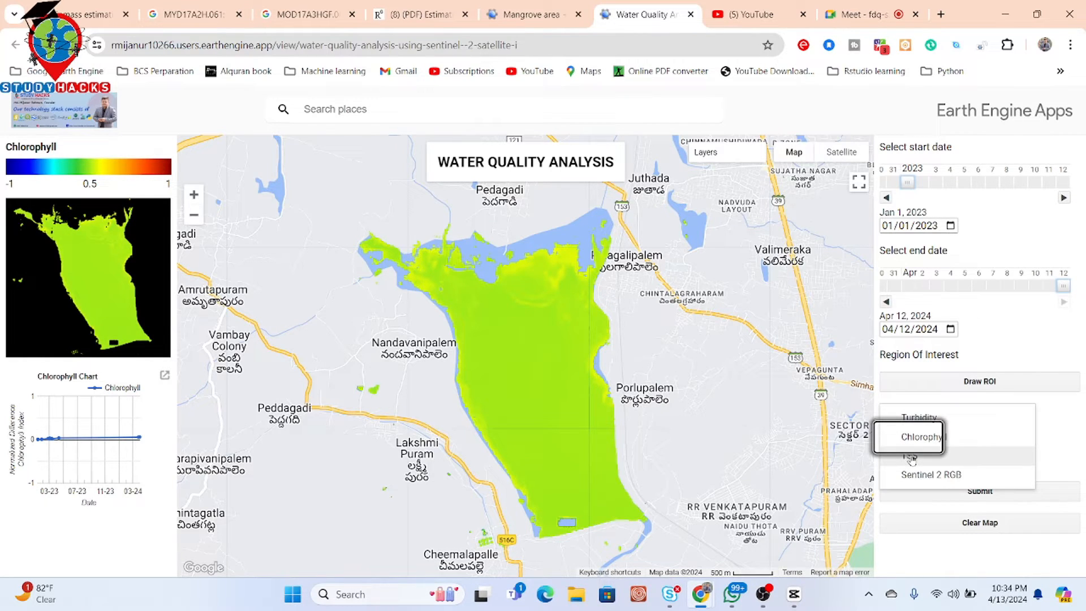
click(913, 460)
click(971, 491)
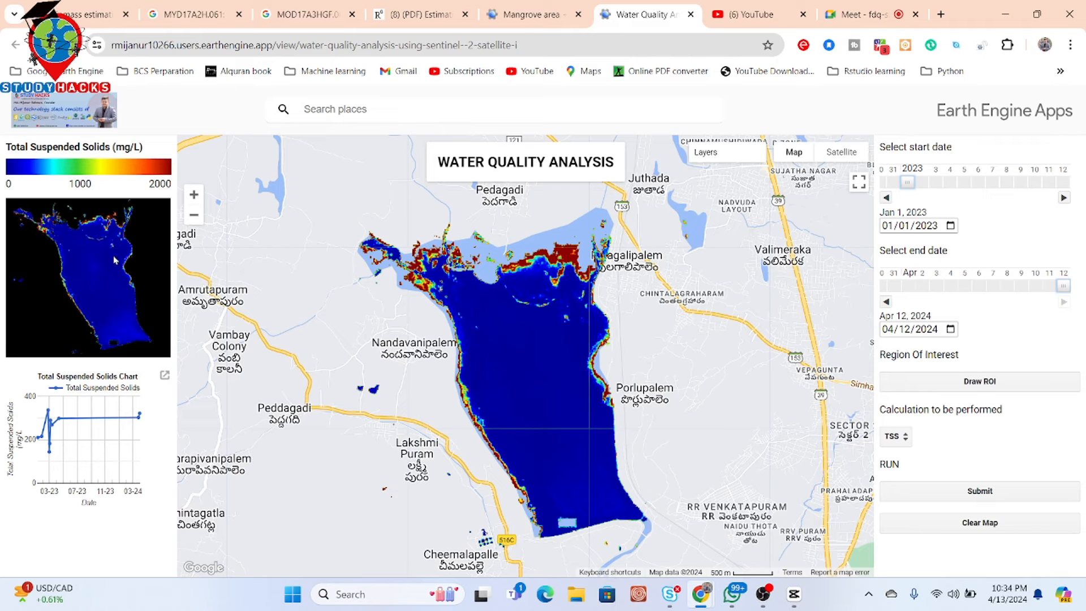
- Open the Total Suspended Solids chart in its own tab and return to the app tab
mouse_move(51, 417)
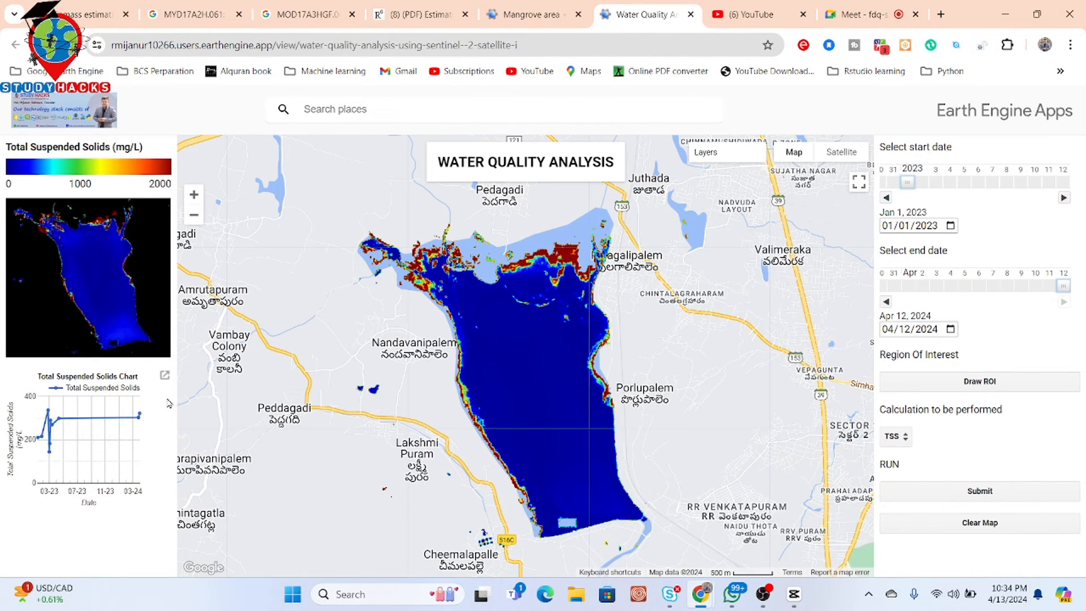
click(165, 376)
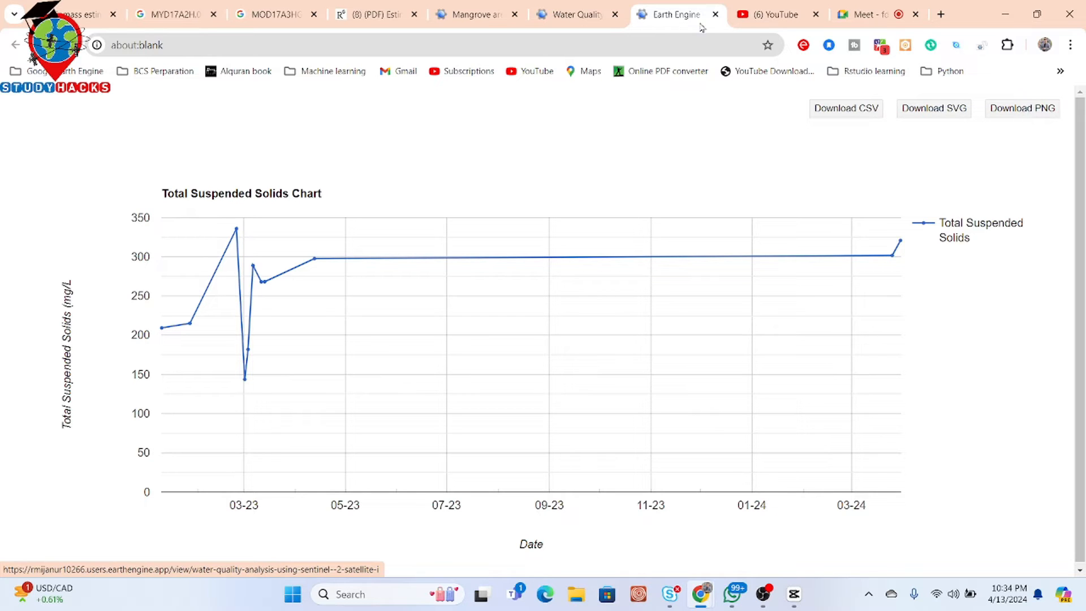
click(577, 15)
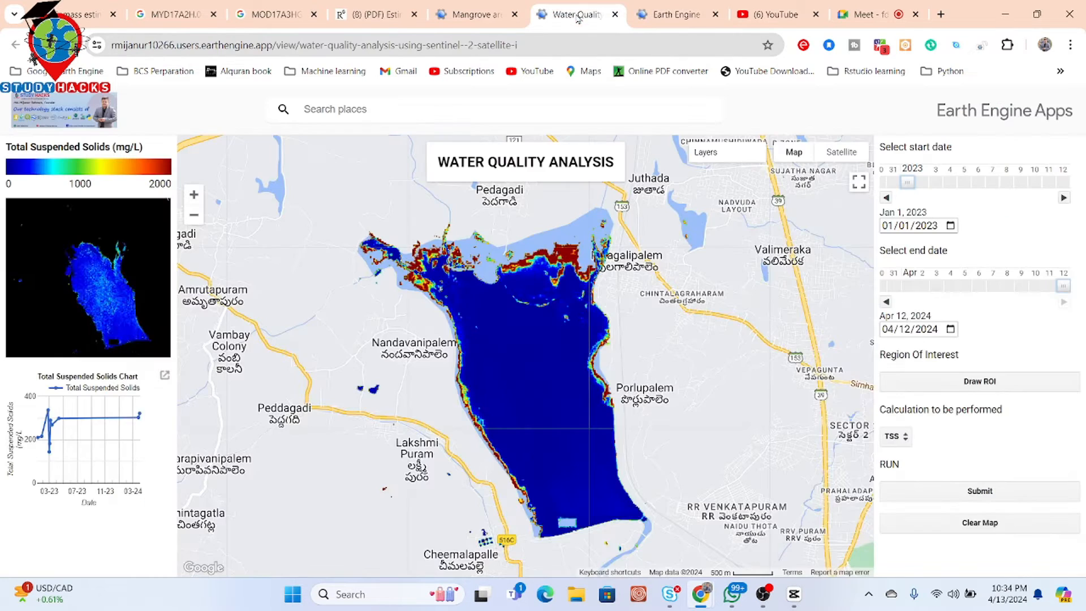
- Clear the map of all analysis results
right_click(75, 249)
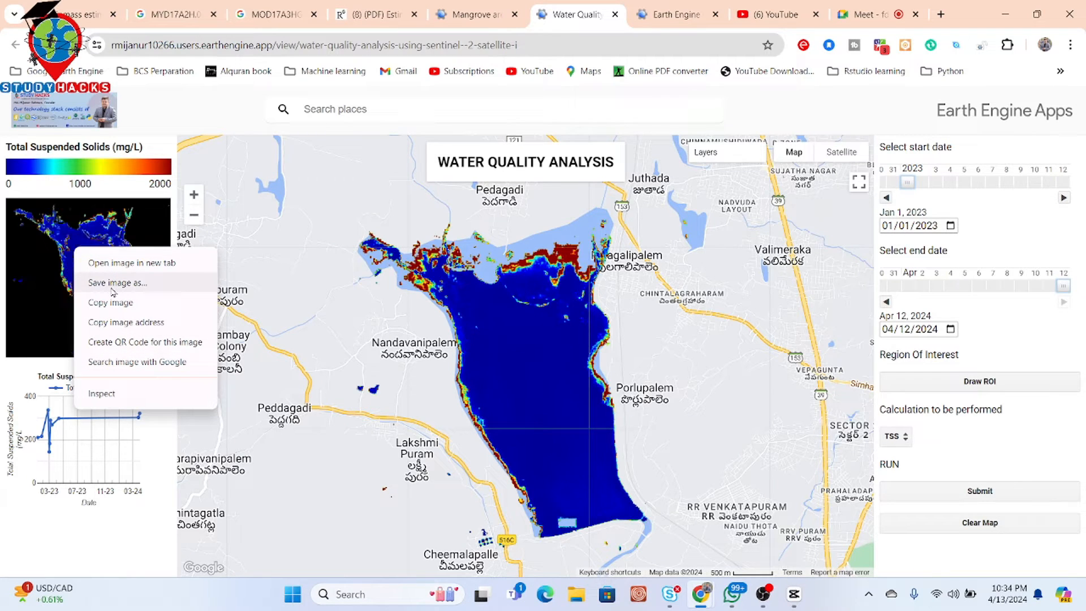
click(540, 324)
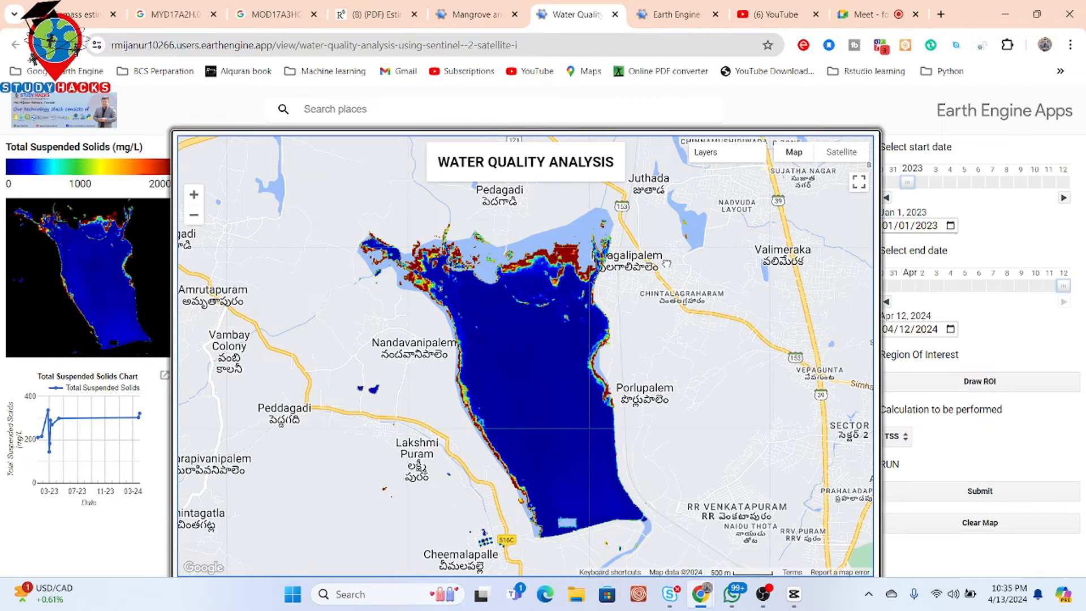
drag(600, 255, 685, 266)
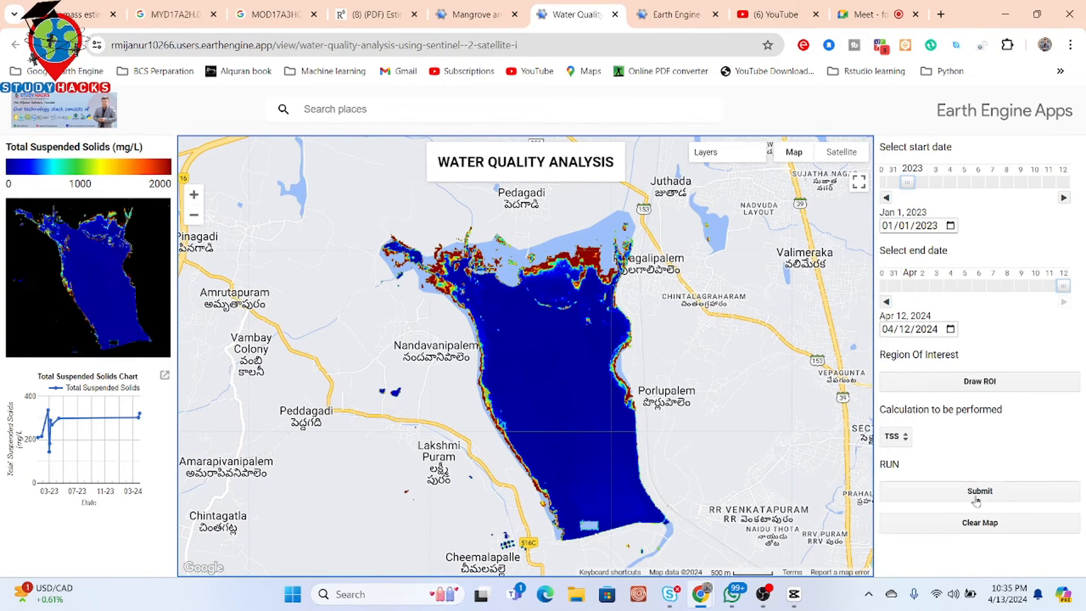
click(975, 527)
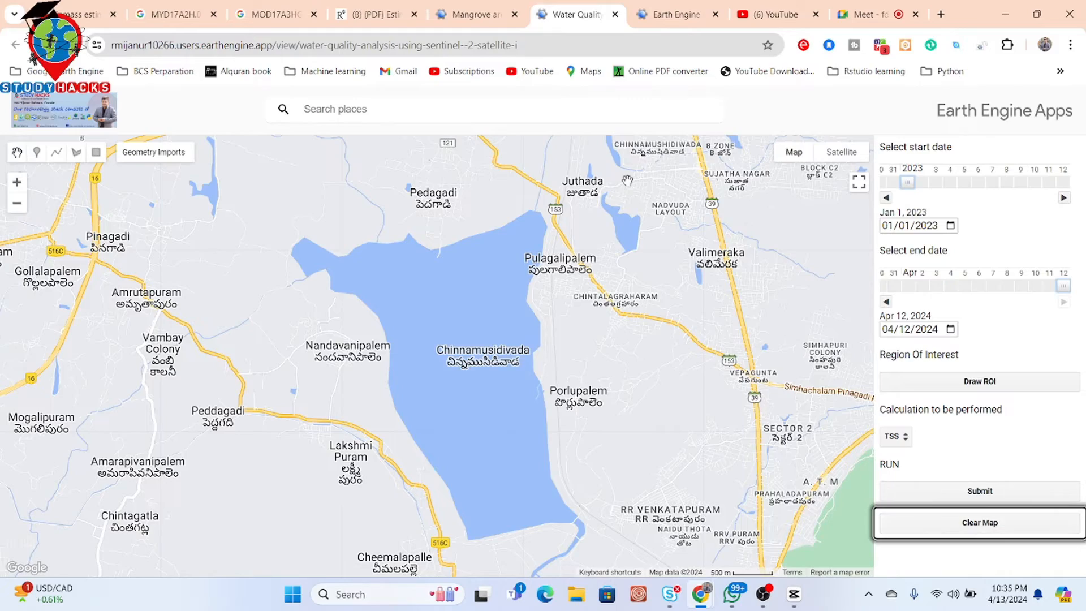
- Draw a rectangular region of interest around the reservoir near Rengali on the Brahmani River
drag(608, 227, 377, 312)
scroll(377, 312, down, 2)
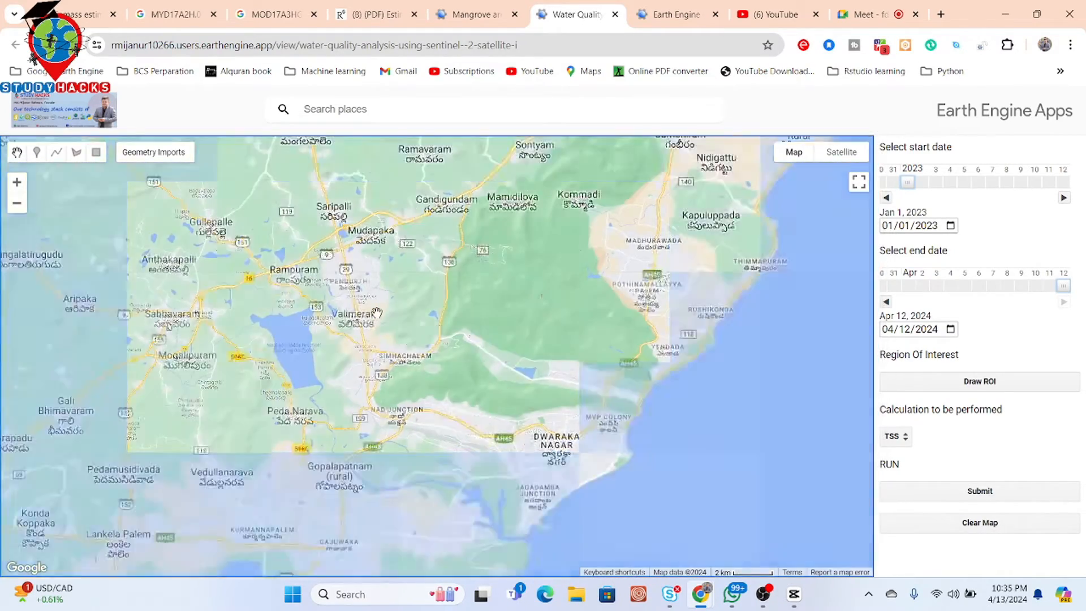
scroll(377, 312, down, 1)
drag(656, 164, 423, 516)
scroll(621, 339, down, 1)
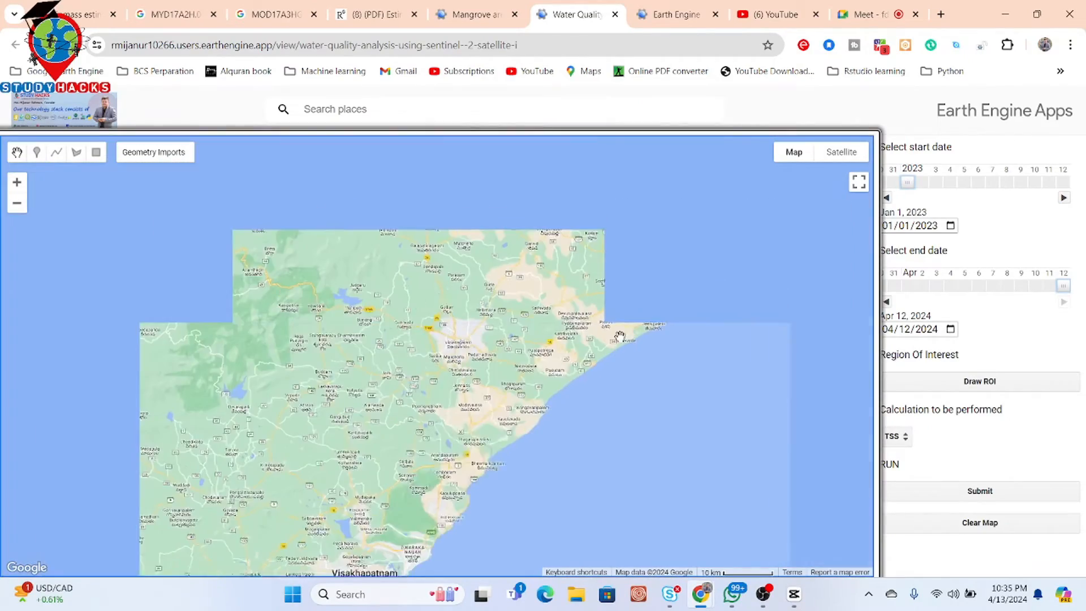
drag(760, 254, 634, 424)
drag(604, 245, 638, 444)
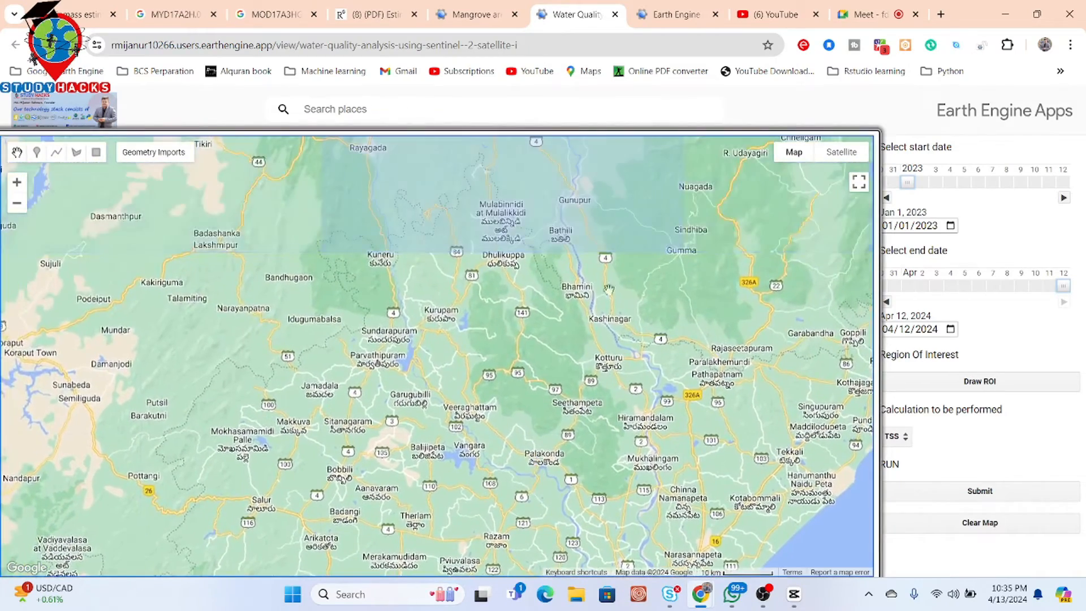
drag(615, 269, 531, 419)
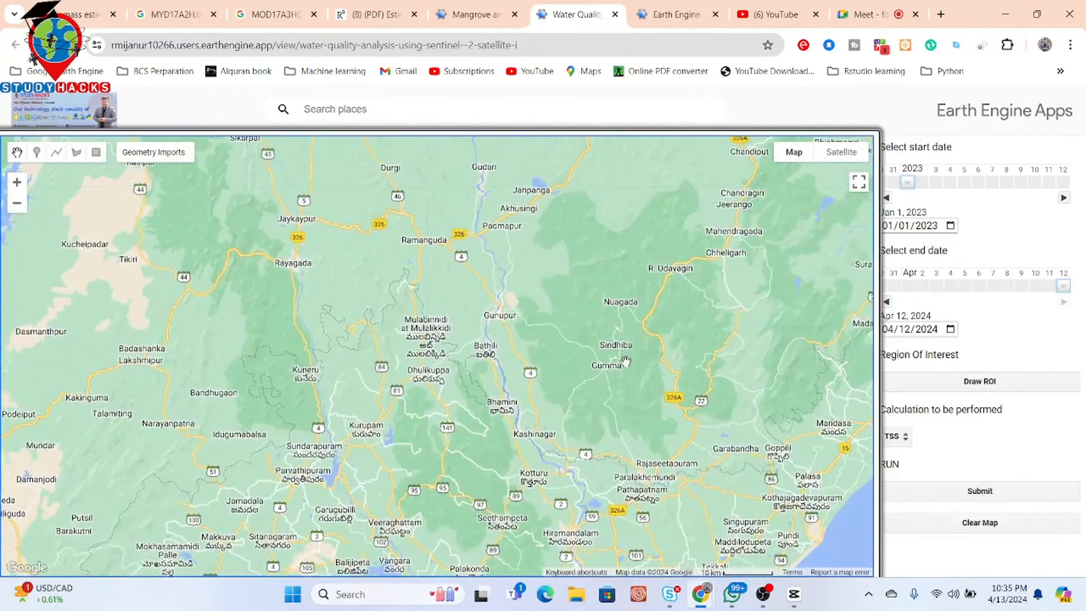
drag(605, 455, 592, 510)
scroll(593, 509, down, 1)
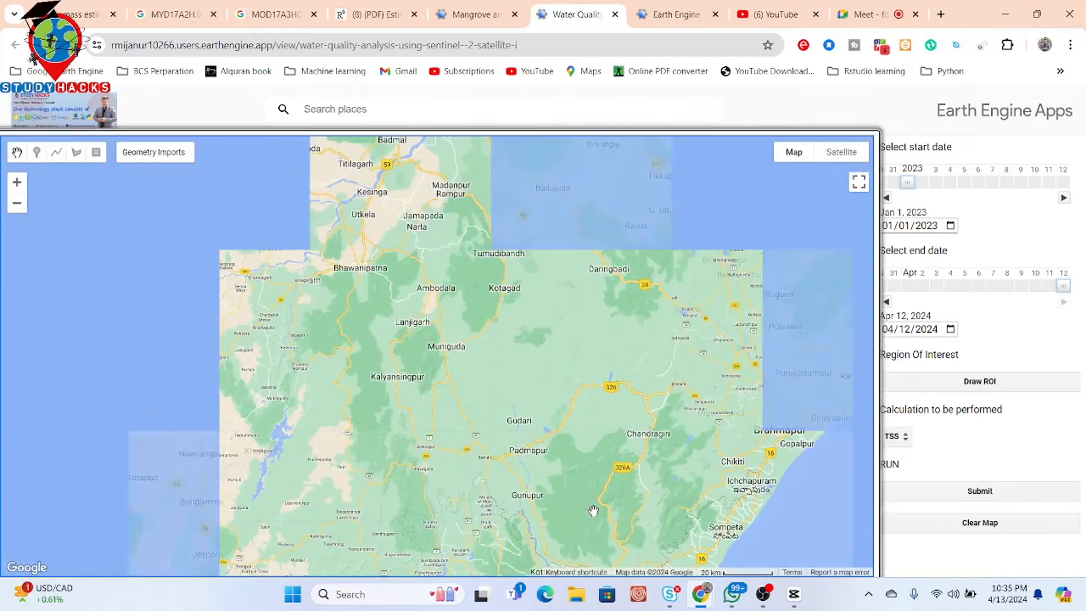
scroll(594, 511, down, 1)
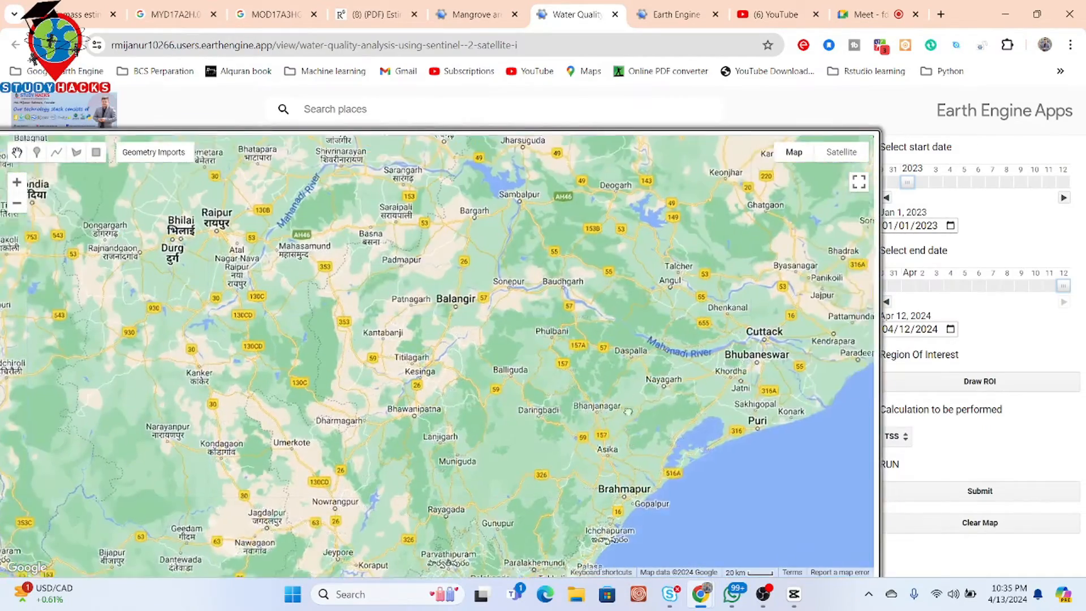
drag(628, 411, 571, 478)
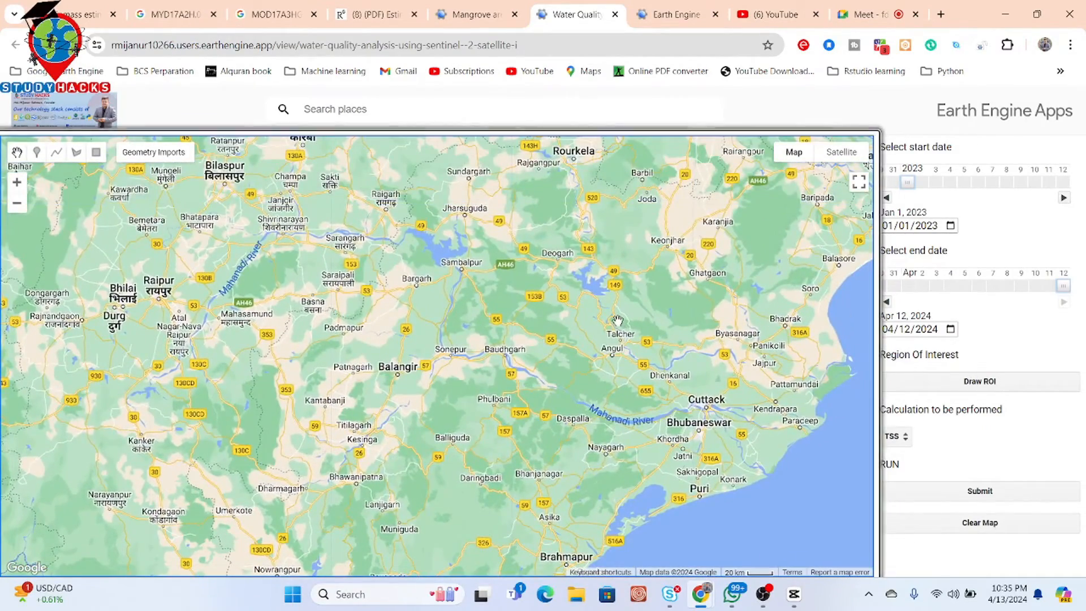
scroll(599, 234, up, 1)
scroll(578, 311, up, 1)
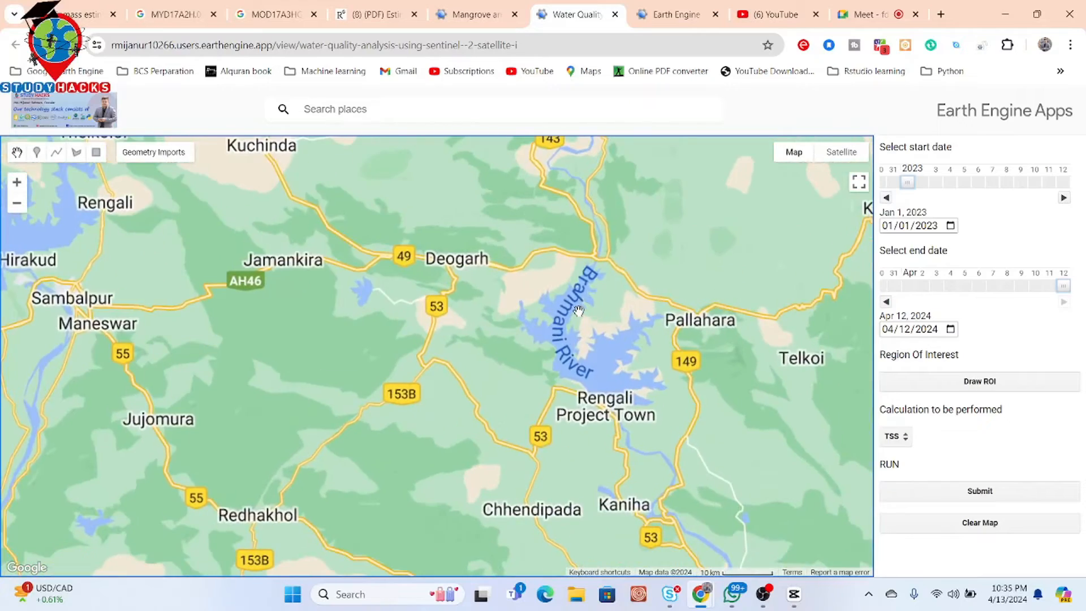
scroll(579, 311, up, 1)
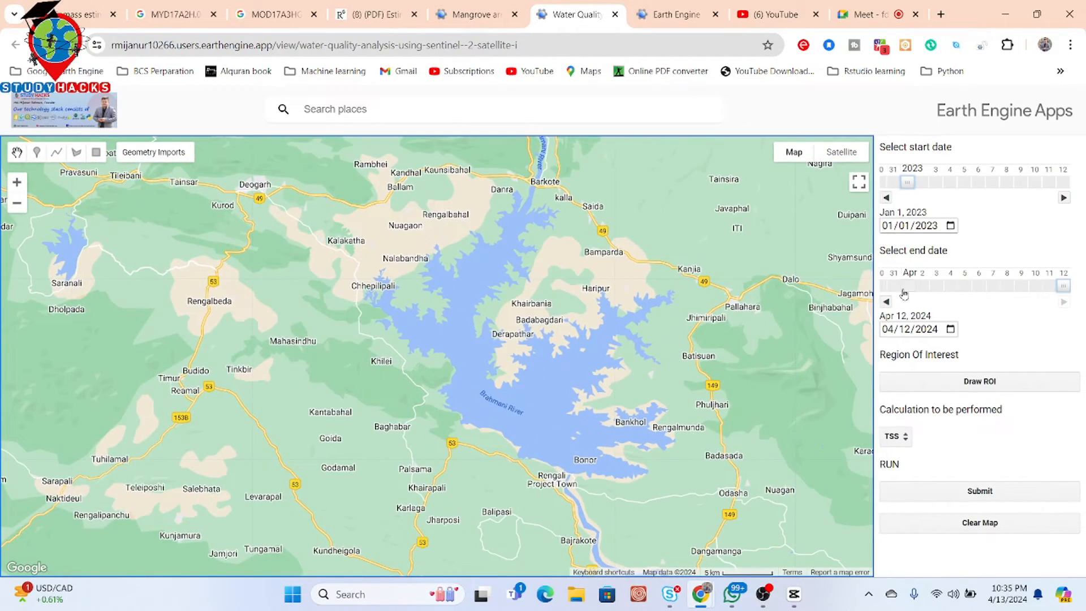
click(958, 382)
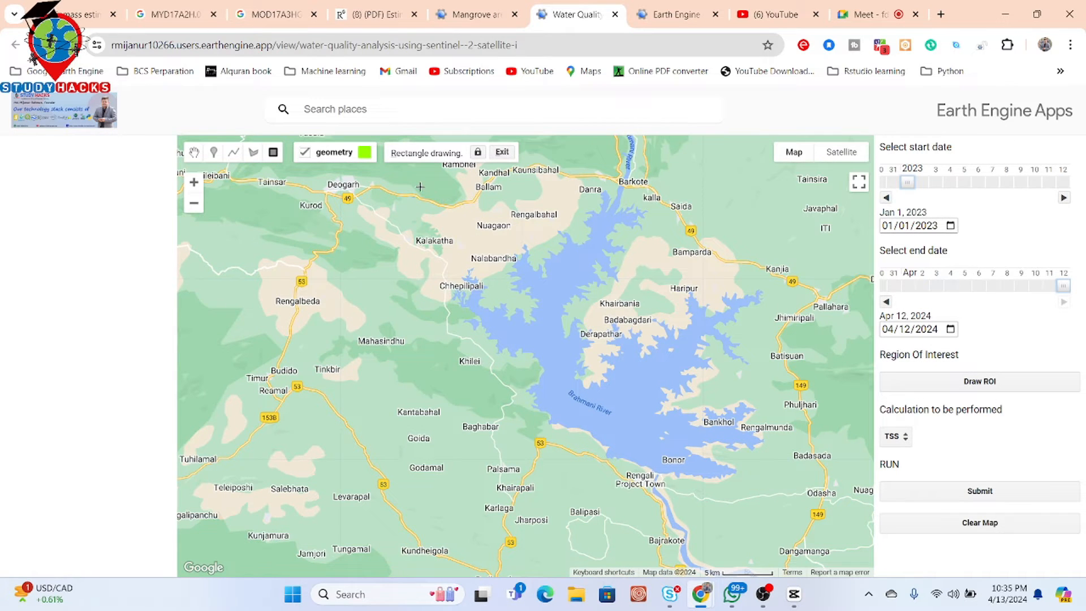
drag(427, 189, 800, 493)
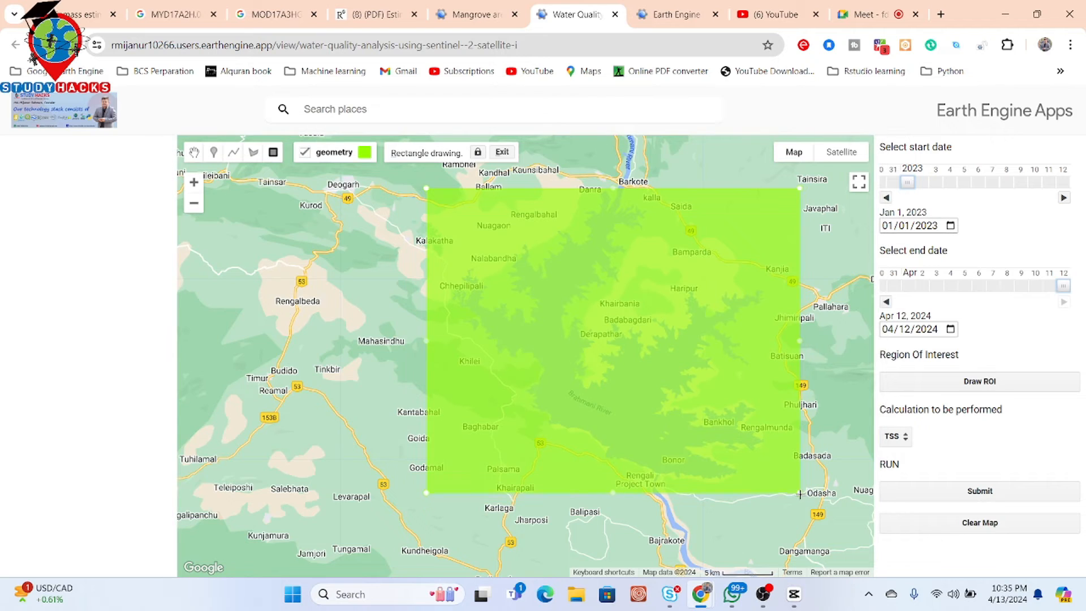
- Submit the TSS calculation for the drawn rectangle, then clear the map
click(954, 492)
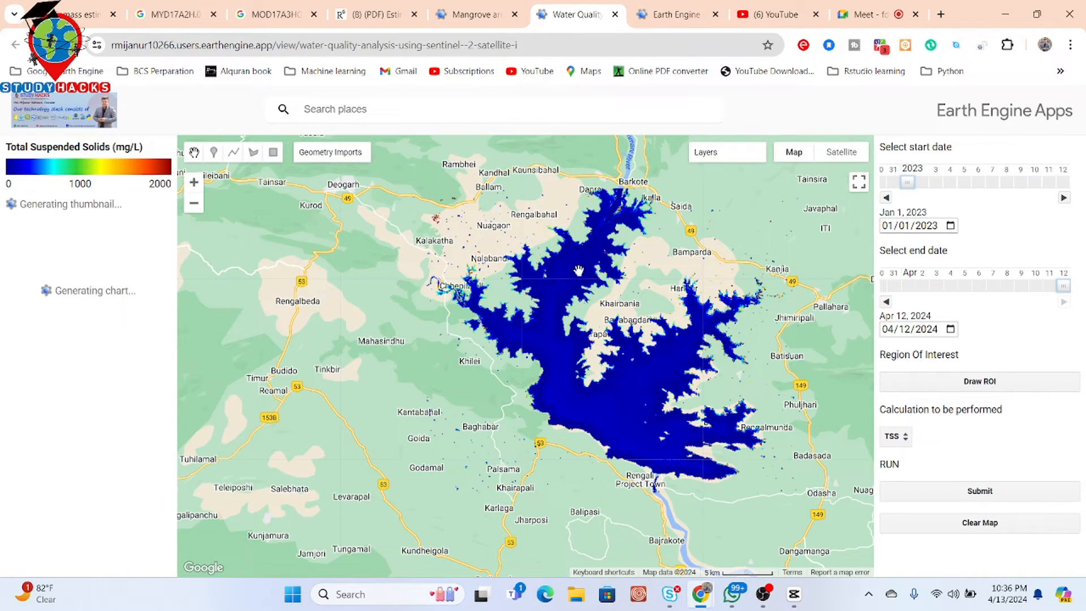
scroll(578, 270, down, 2)
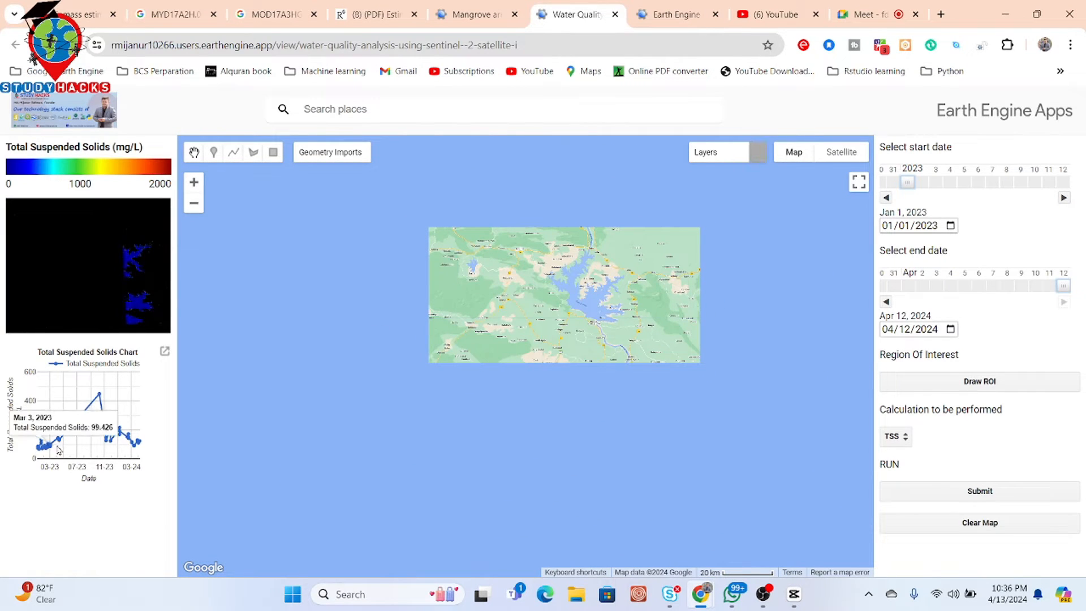
mouse_move(99, 396)
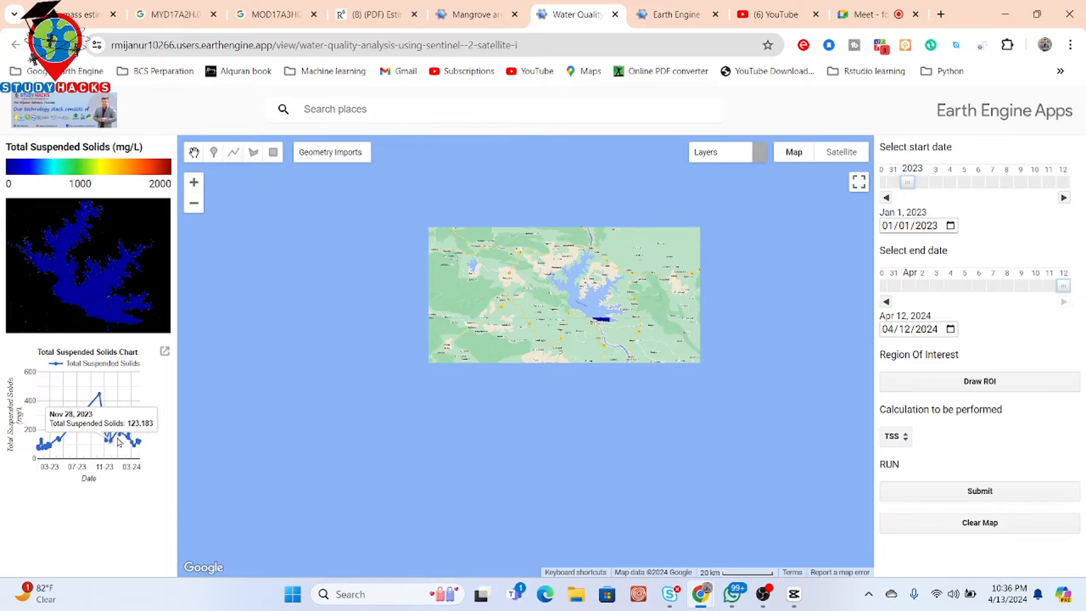
drag(671, 333, 628, 374)
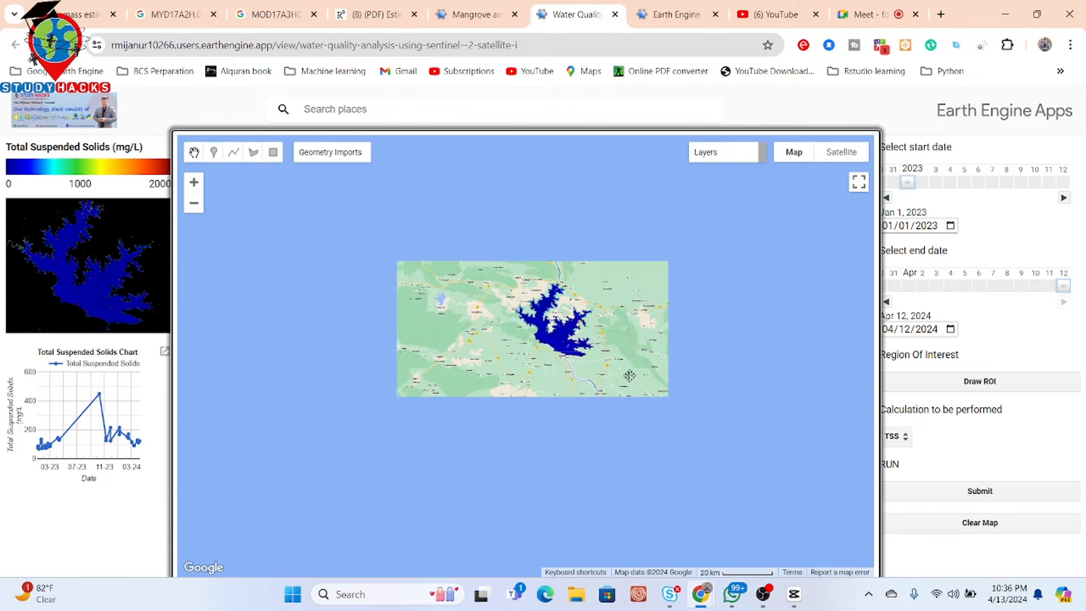
click(956, 533)
- Draw a rectangular region of interest around Konar Reservoir and run the TSS calculation for it
drag(697, 212, 577, 381)
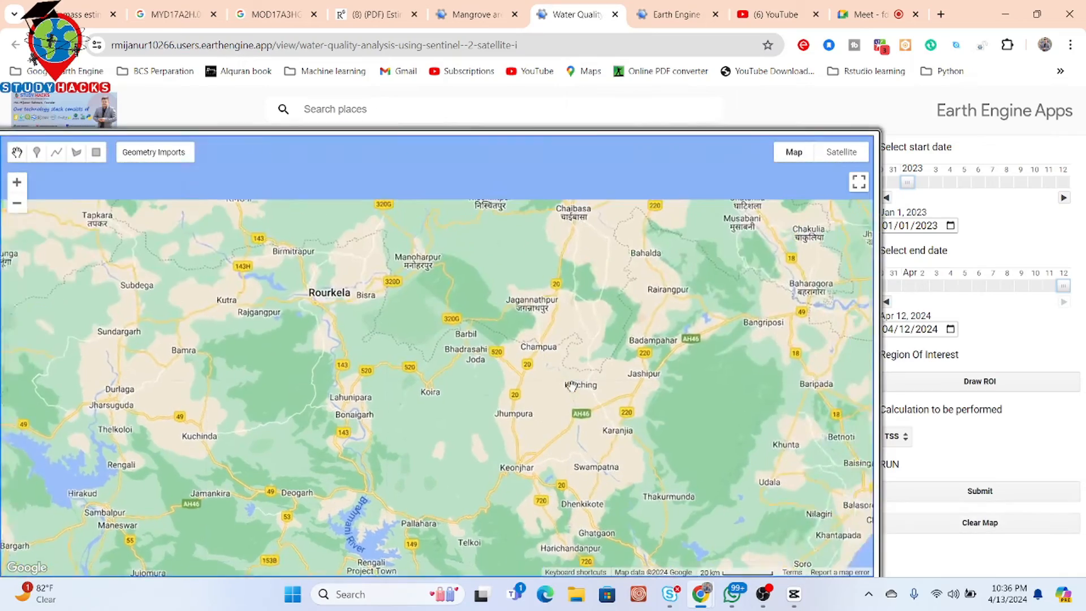
drag(693, 204, 551, 374)
drag(659, 344, 594, 445)
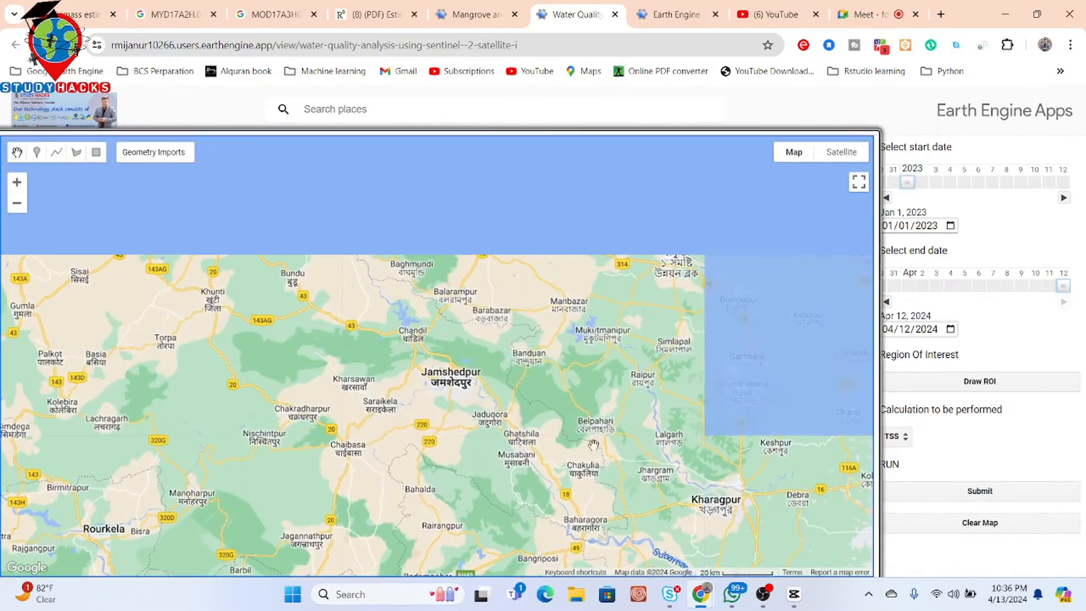
drag(508, 348, 606, 413)
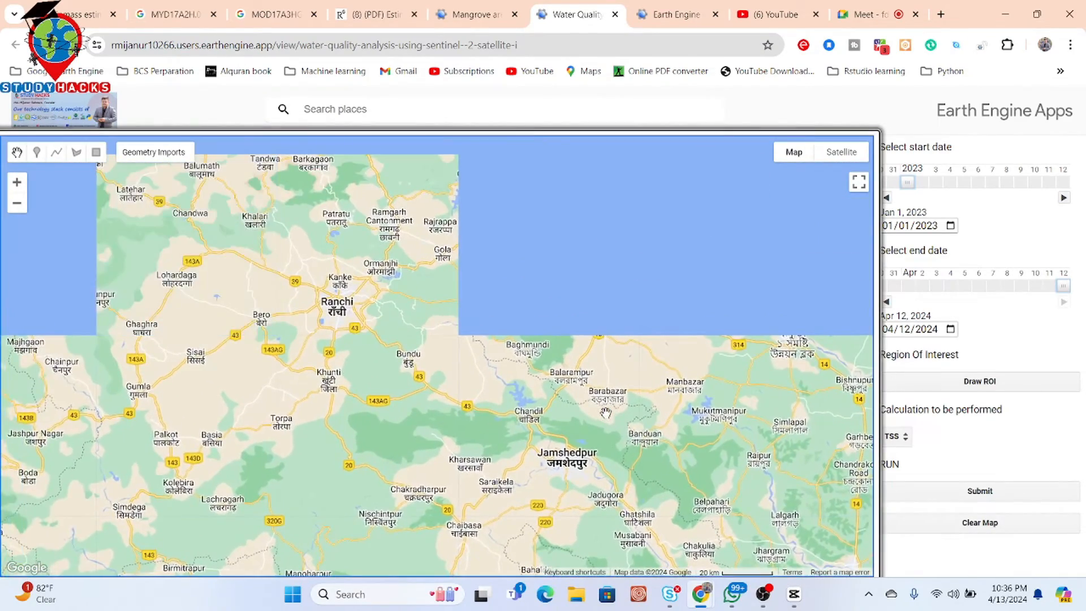
scroll(487, 272, down, 1)
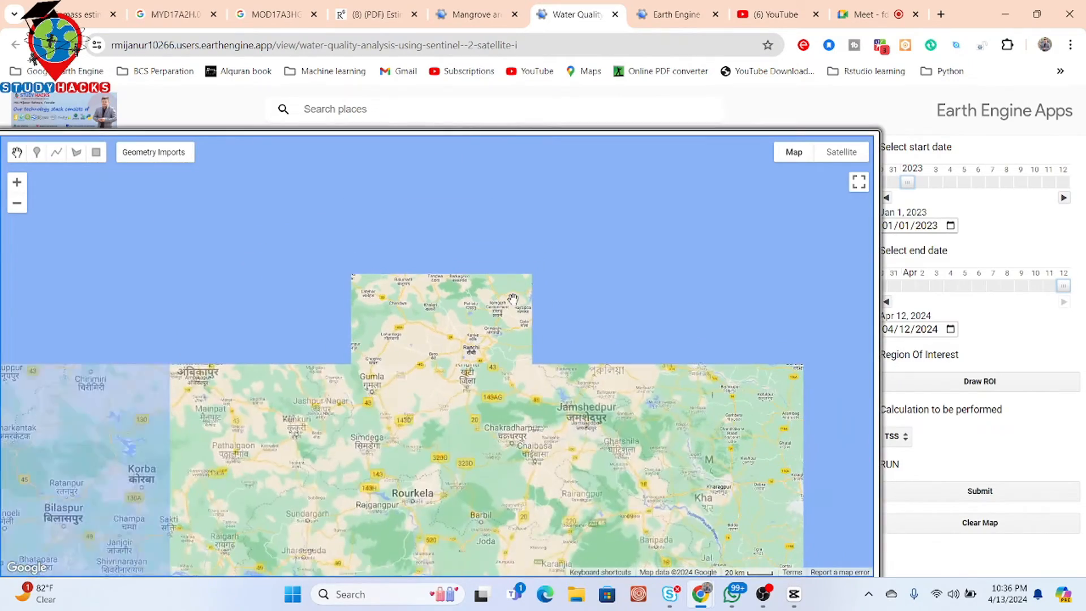
drag(648, 327, 587, 211)
scroll(645, 315, down, 1)
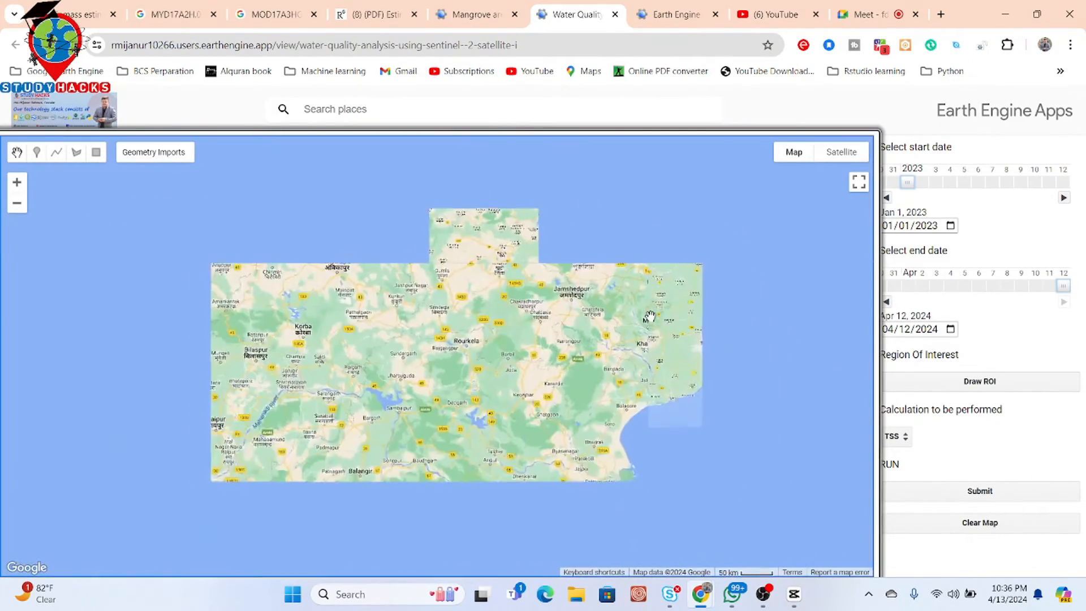
scroll(649, 315, down, 1)
drag(649, 315, 563, 331)
scroll(563, 331, down, 2)
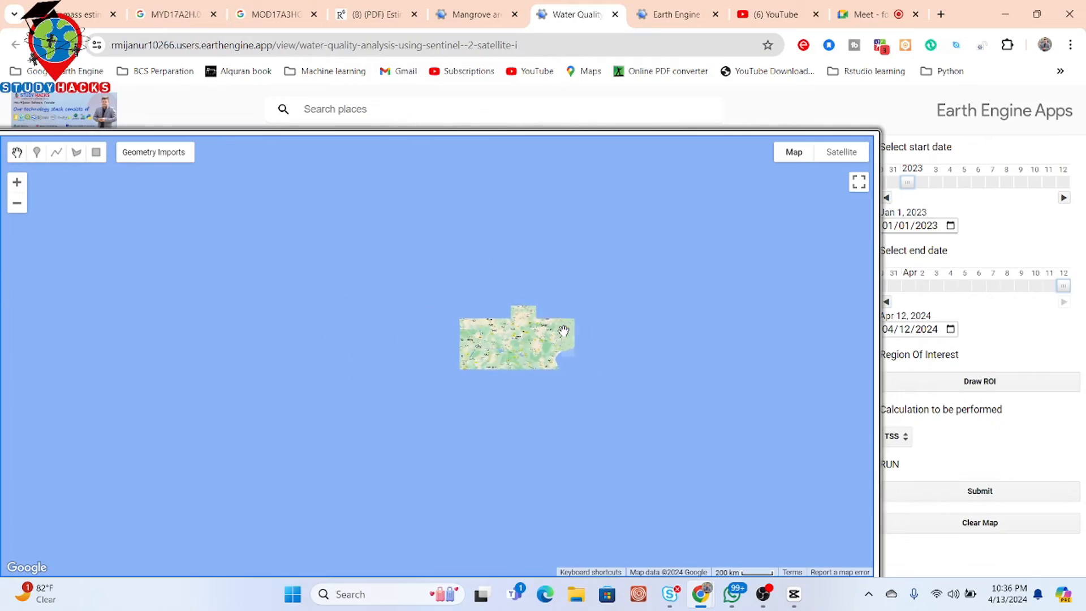
scroll(564, 330, up, 3)
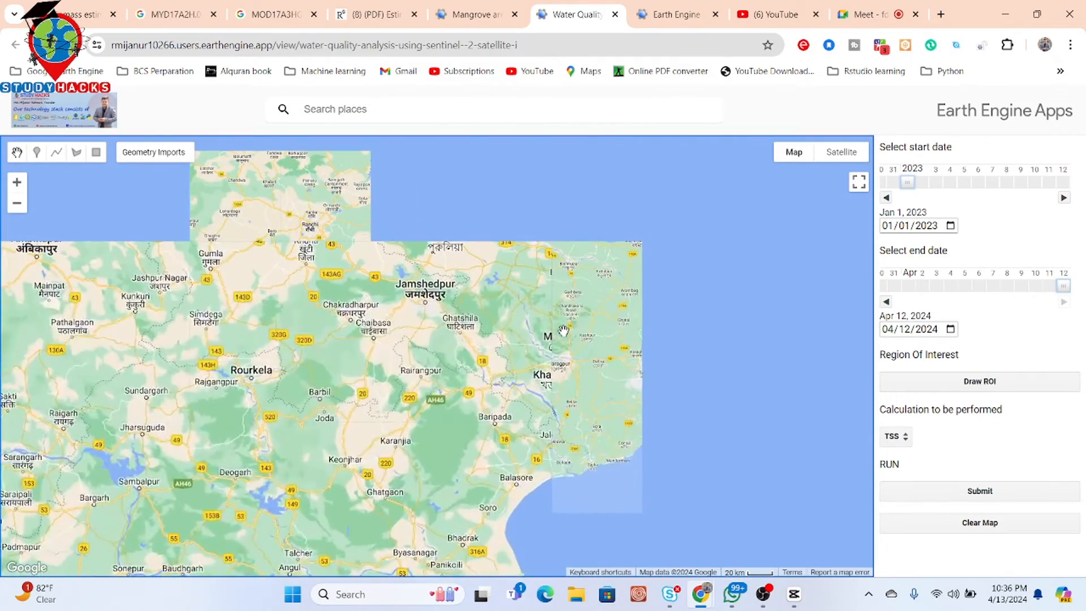
drag(509, 376, 591, 469)
scroll(661, 380, up, 2)
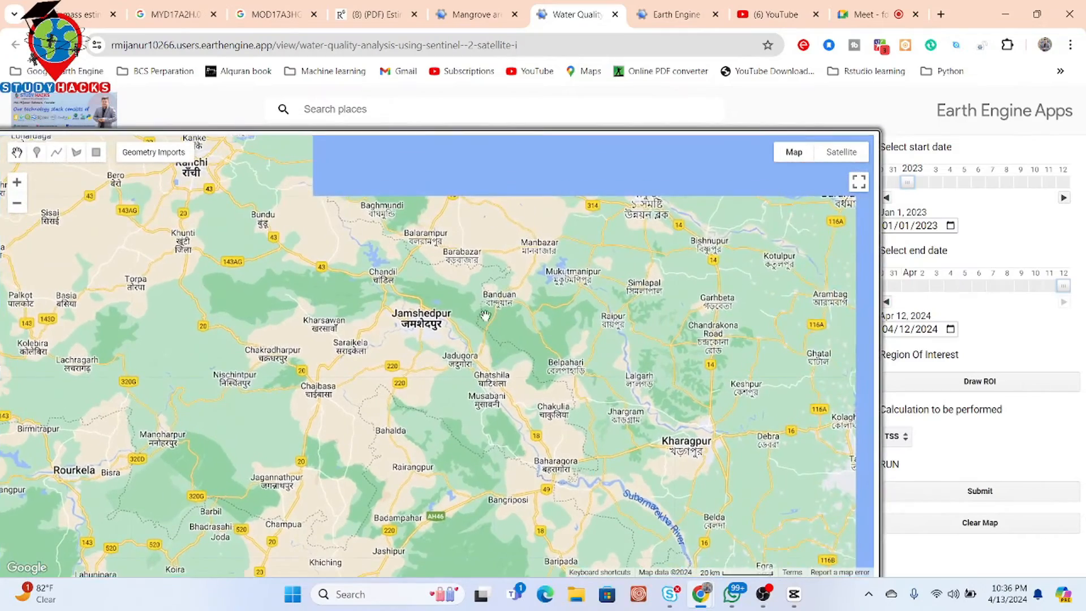
drag(483, 315, 608, 422)
drag(370, 253, 423, 315)
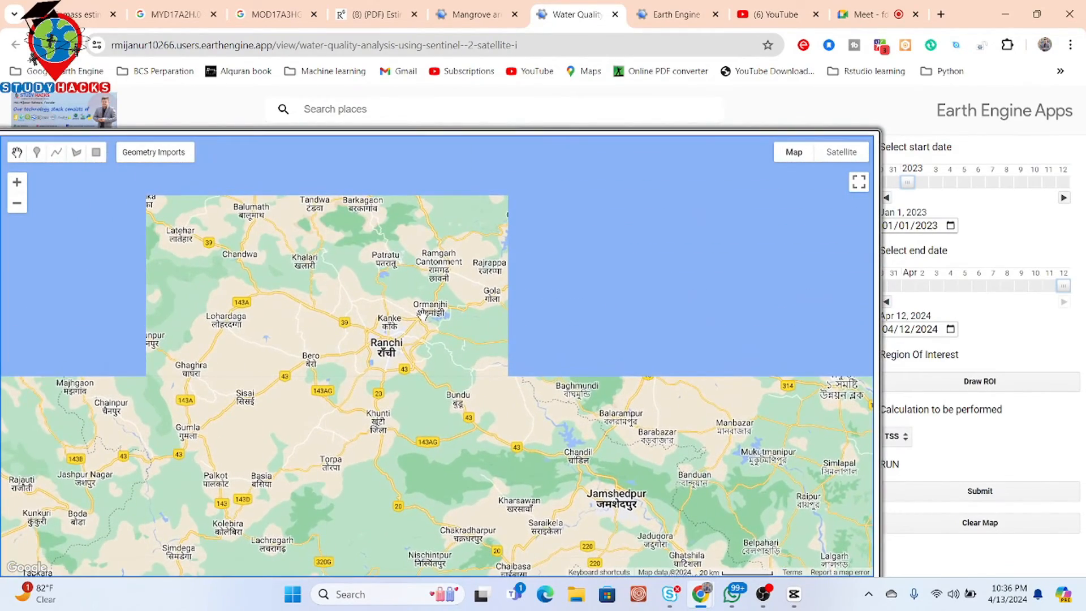
scroll(423, 315, up, 2)
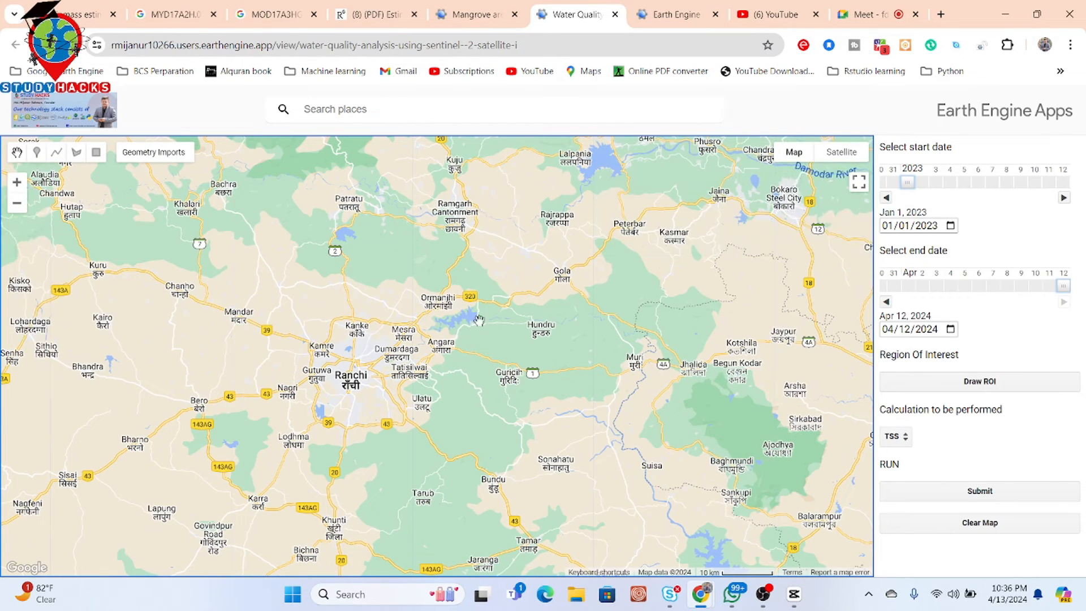
drag(646, 214, 614, 338)
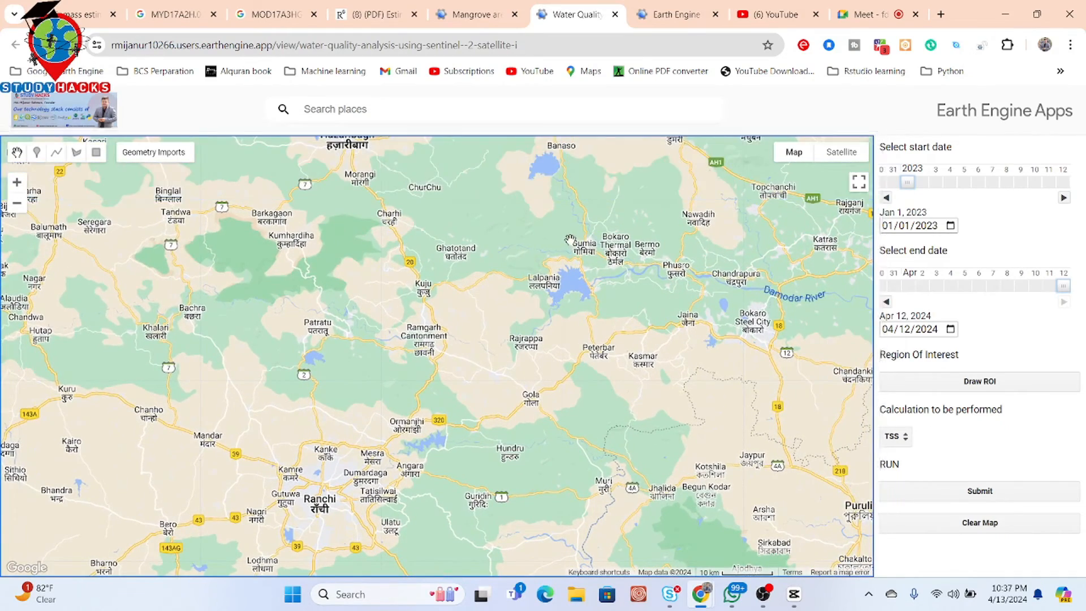
drag(553, 182, 567, 274)
scroll(561, 250, up, 2)
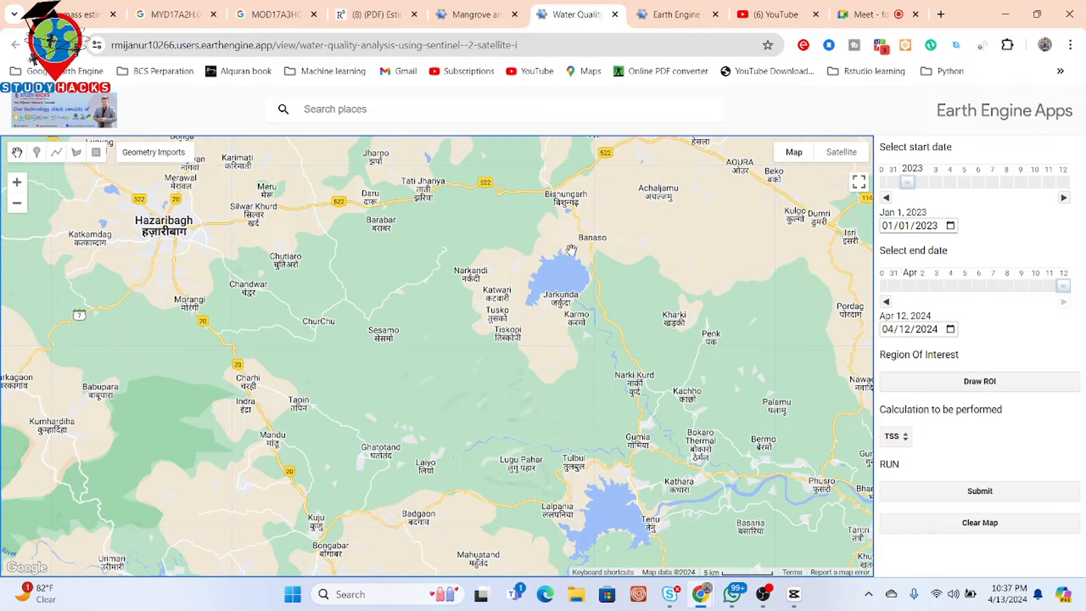
scroll(566, 255, up, 2)
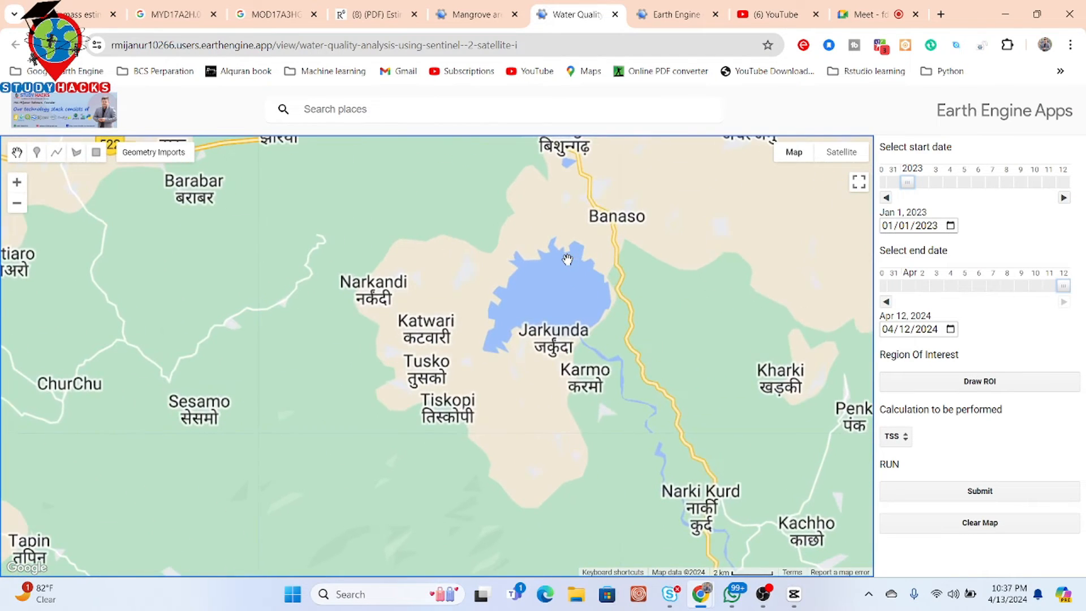
scroll(588, 307, up, 2)
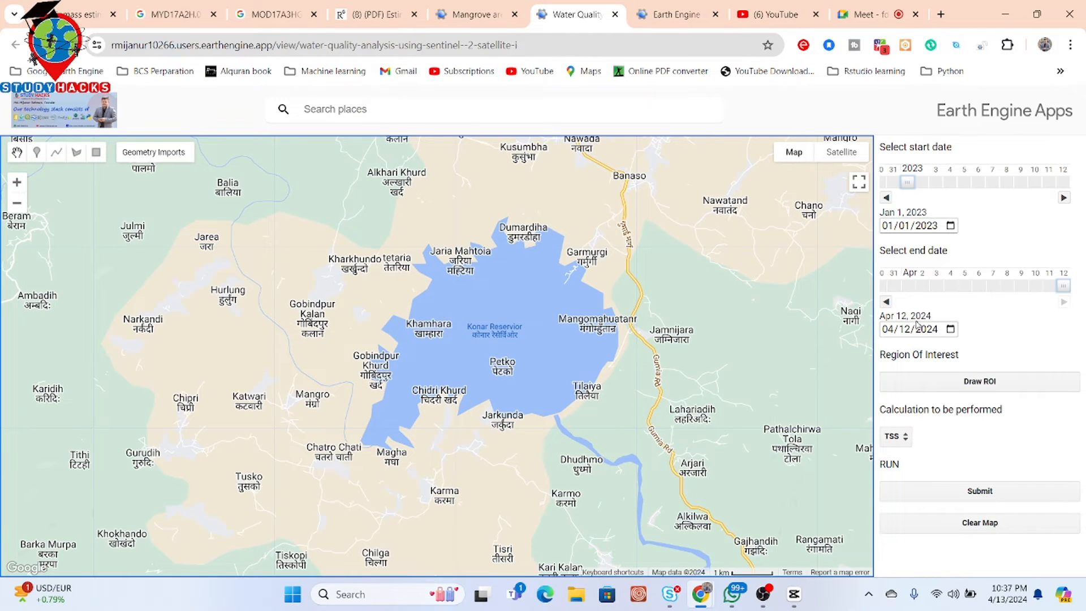
click(959, 380)
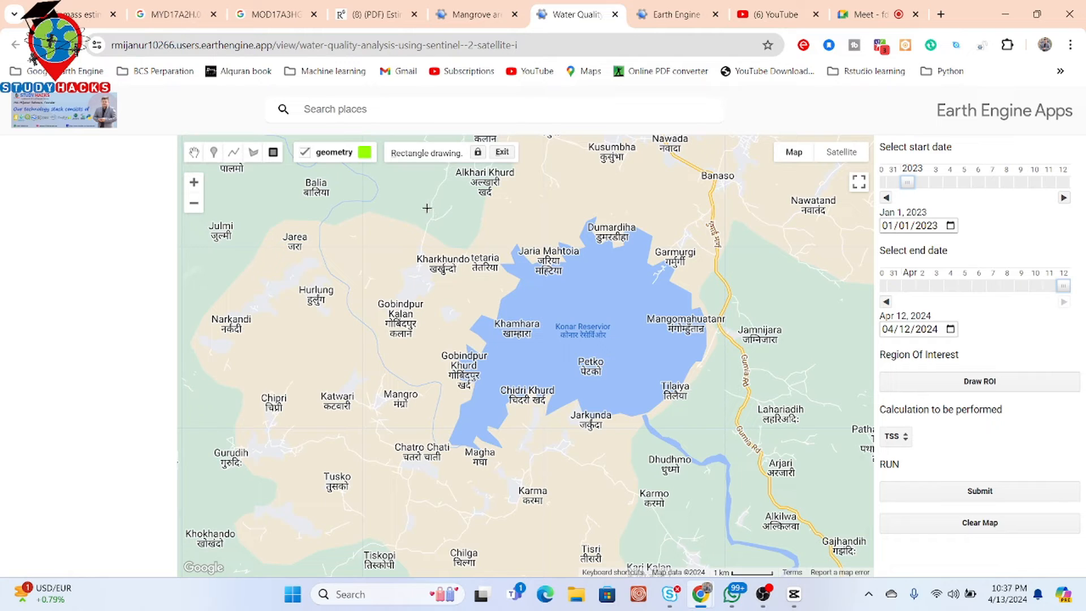
mouse_move(427, 208)
mouse_down()
mouse_move(469, 355)
mouse_move(507, 422)
mouse_move(729, 452)
mouse_up()
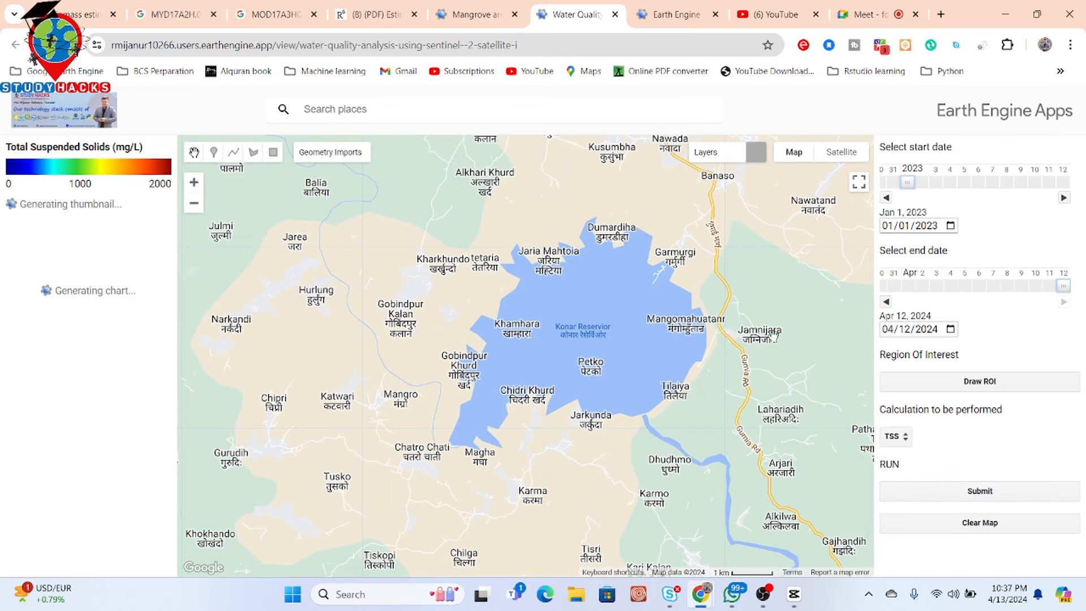
drag(707, 298, 671, 276)
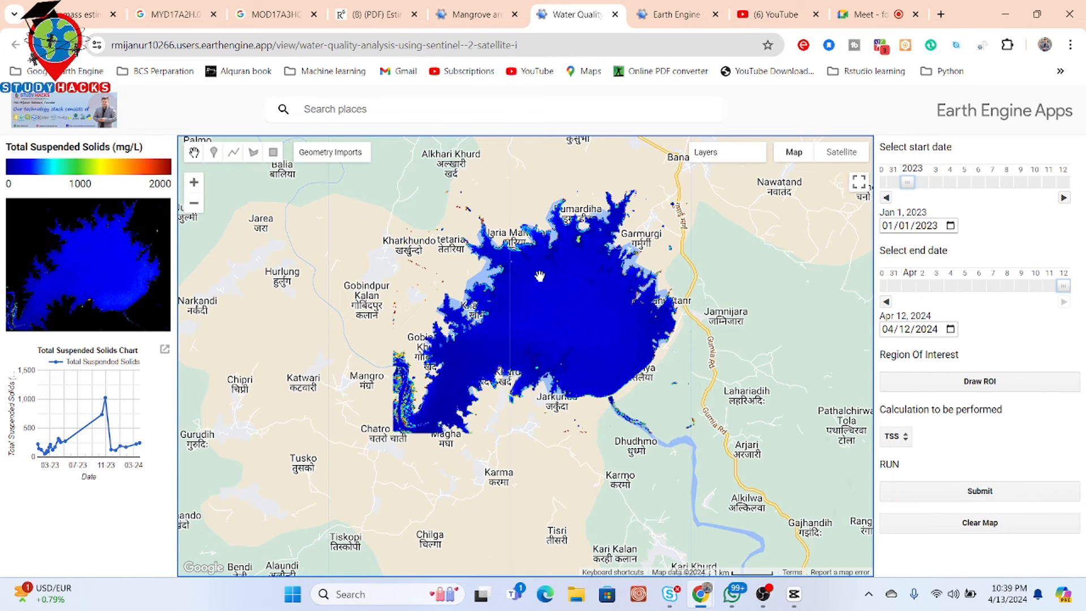
- Select the app's full web address in the browser address bar
drag(539, 276, 497, 294)
drag(516, 210, 529, 165)
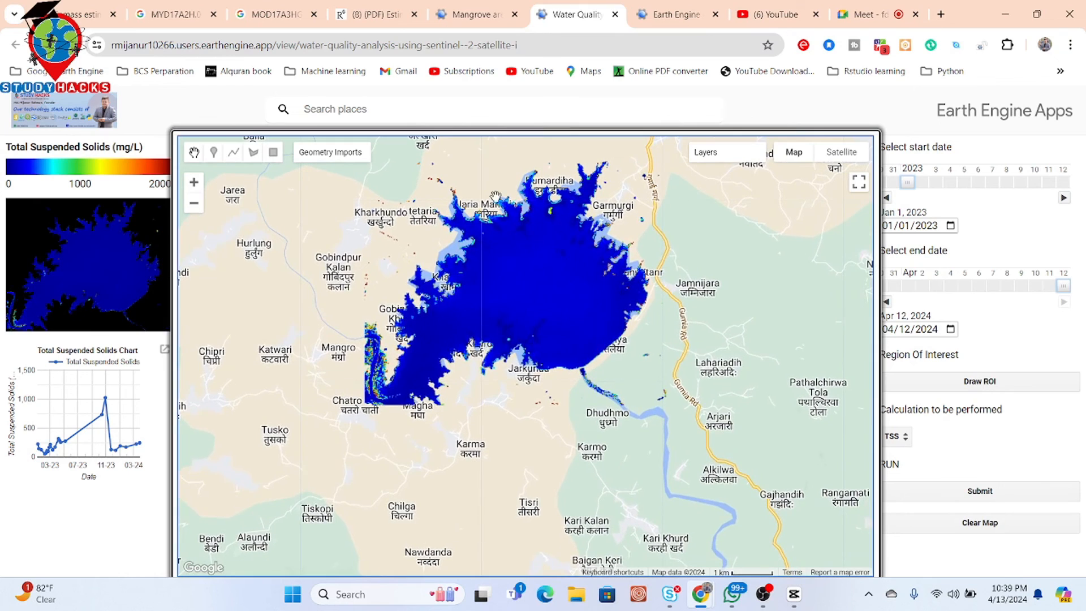
click(572, 43)
click(573, 45)
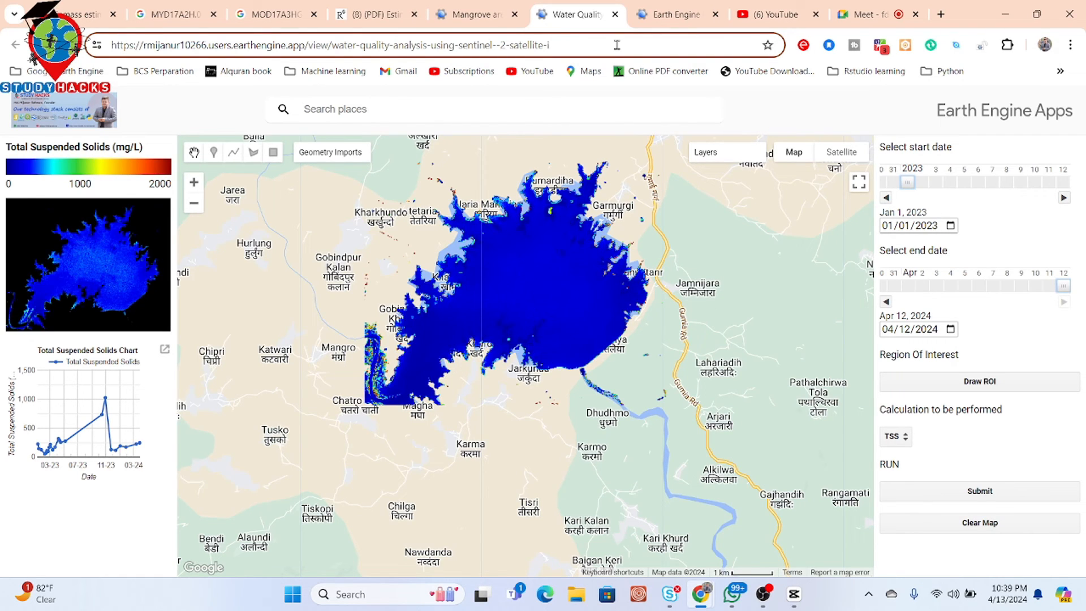
drag(617, 45, 96, 45)
key(ctrl+c)
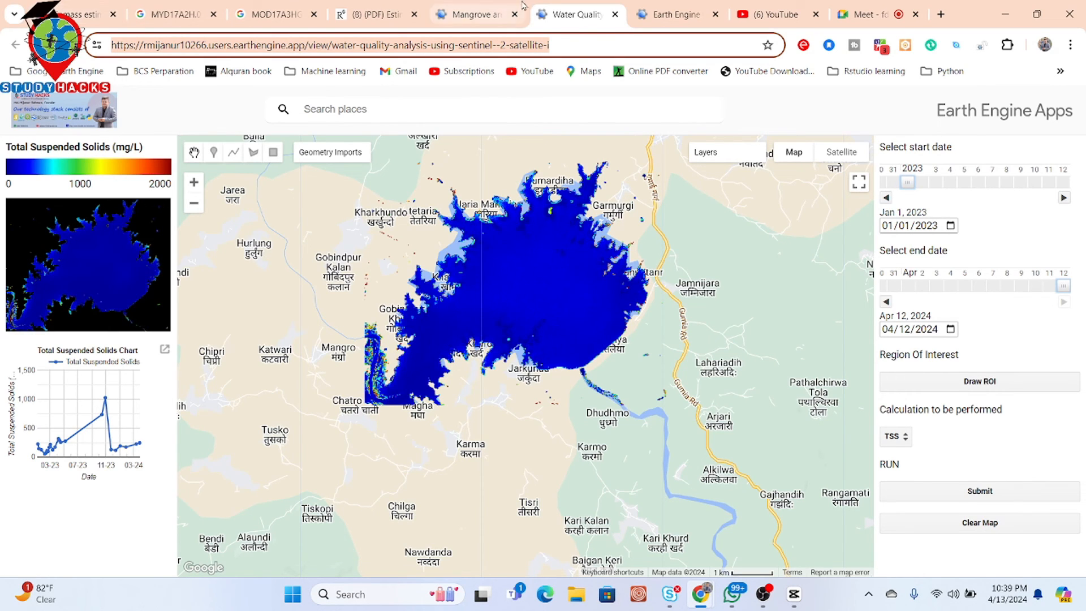
- Post the water quality app's web address as a message in the meeting's in-call chat
click(848, 12)
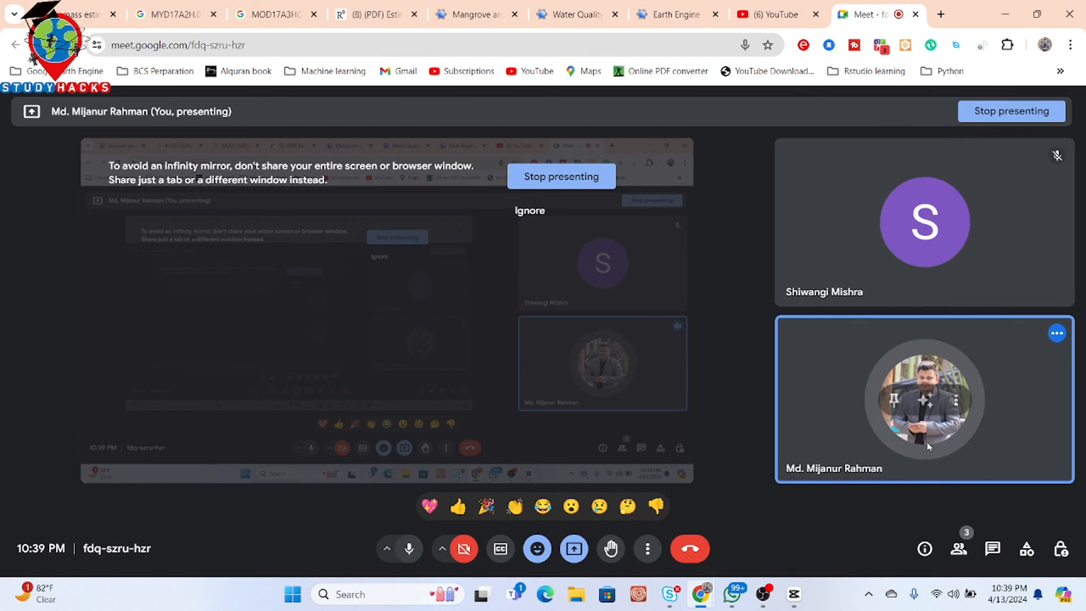
click(992, 548)
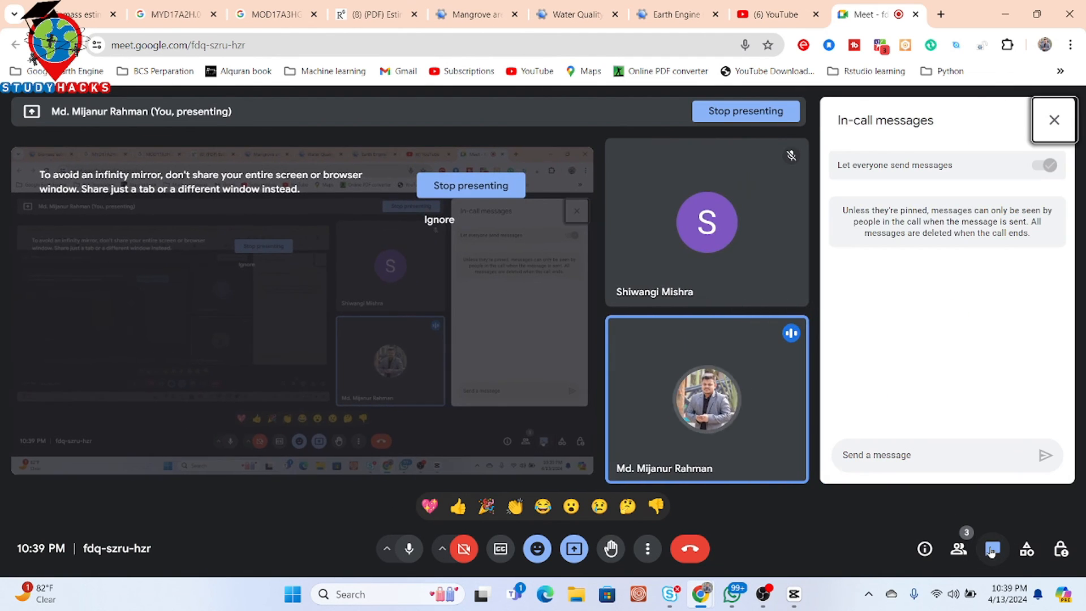
click(911, 454)
key(ctrl+v)
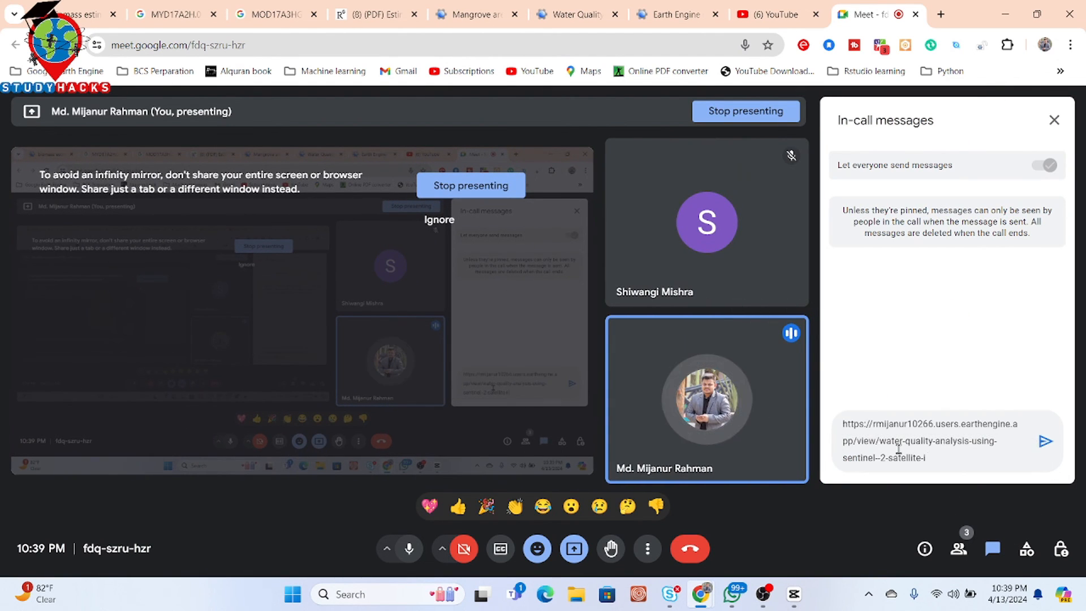
key(Return)
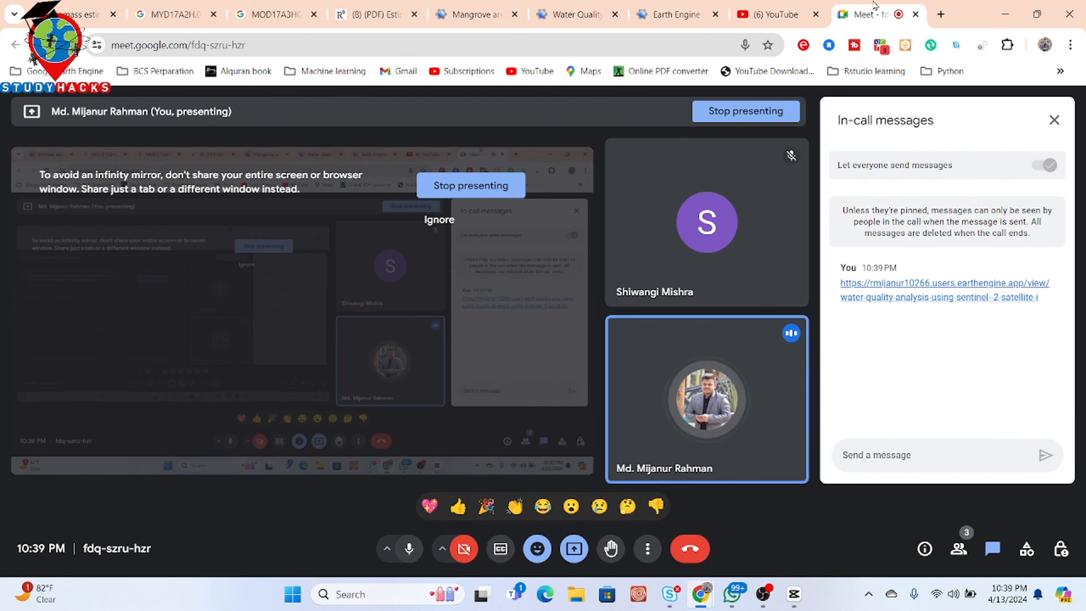
click(673, 6)
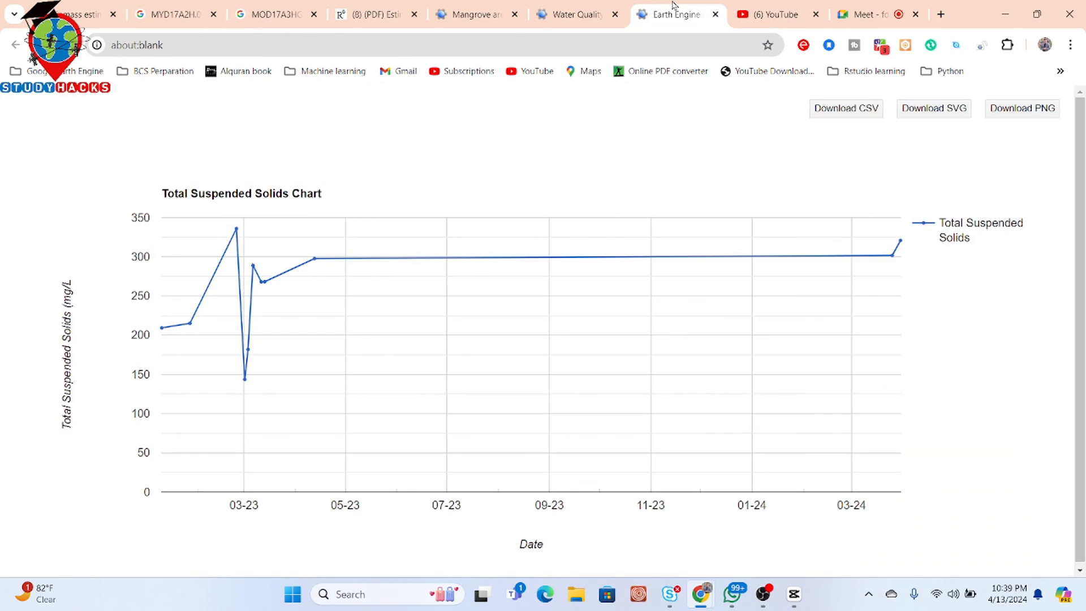
click(863, 12)
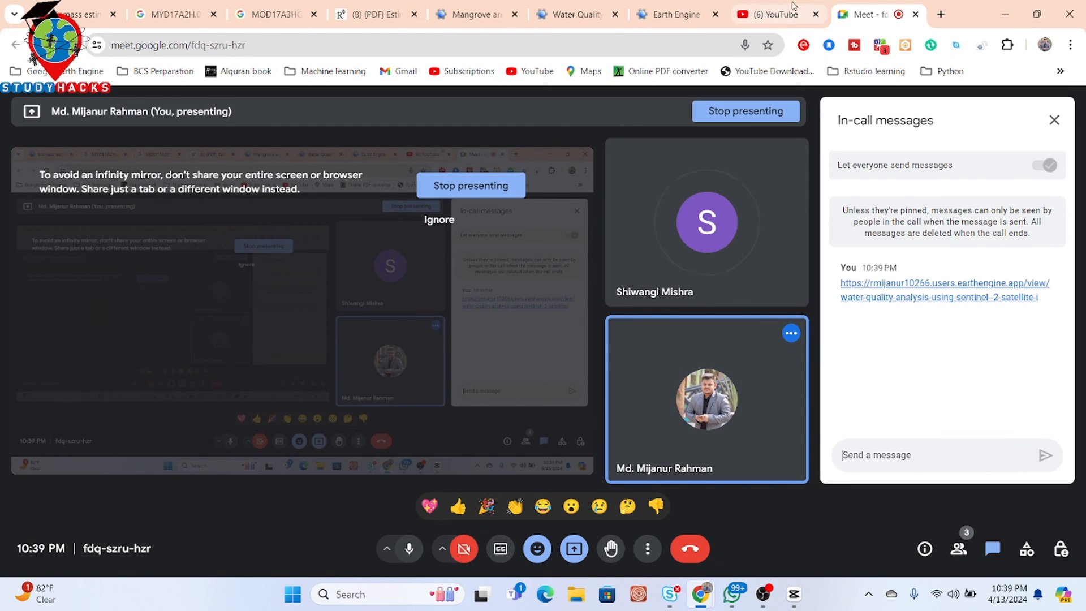
click(677, 7)
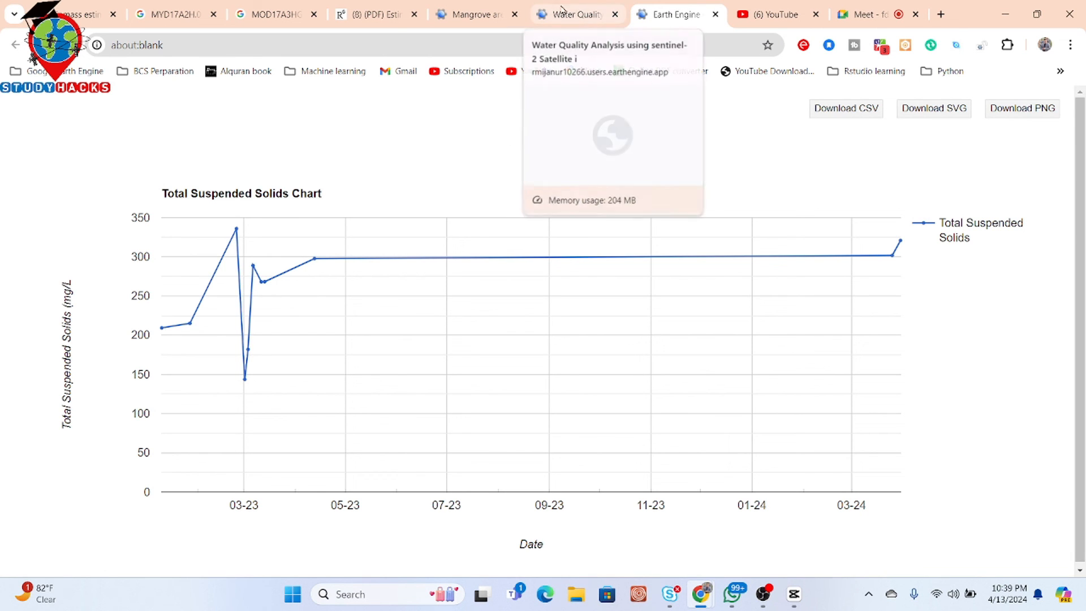
click(580, 11)
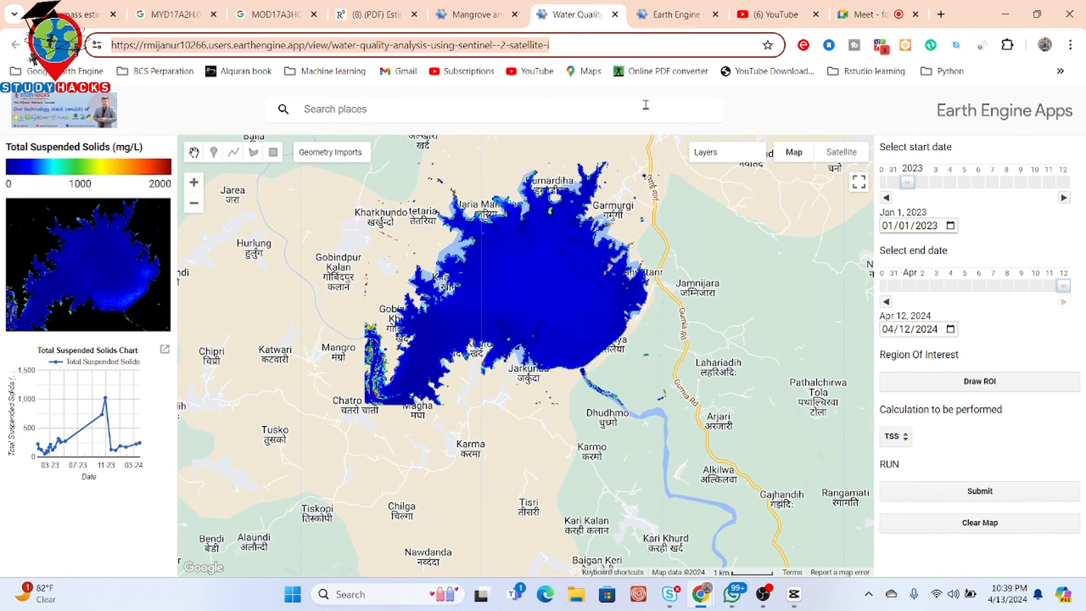
click(844, 17)
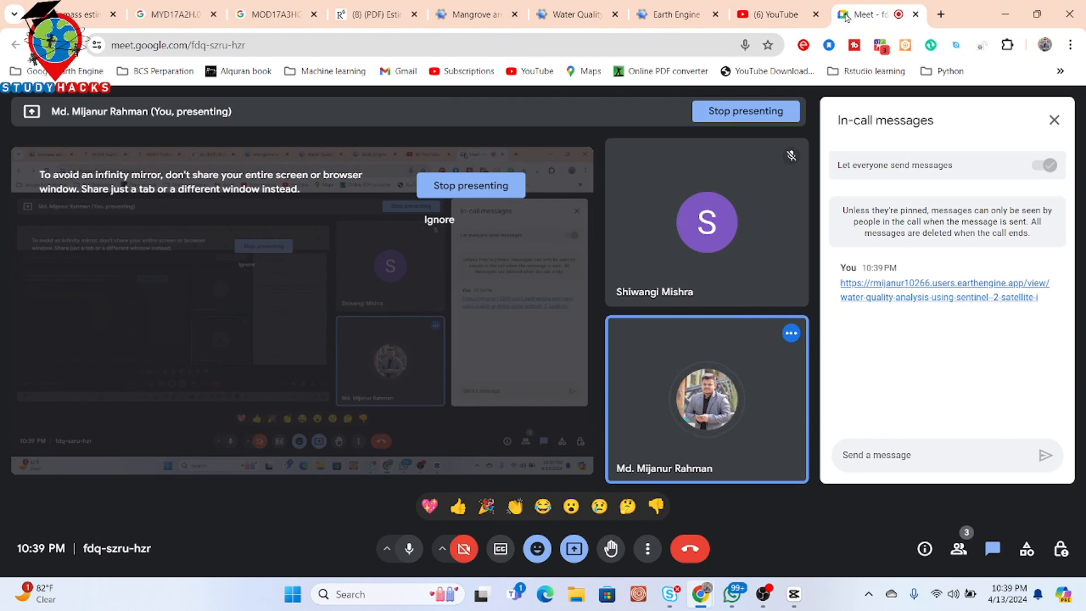
- Leave the Meet call and switch to the OBS Studio window
click(1054, 120)
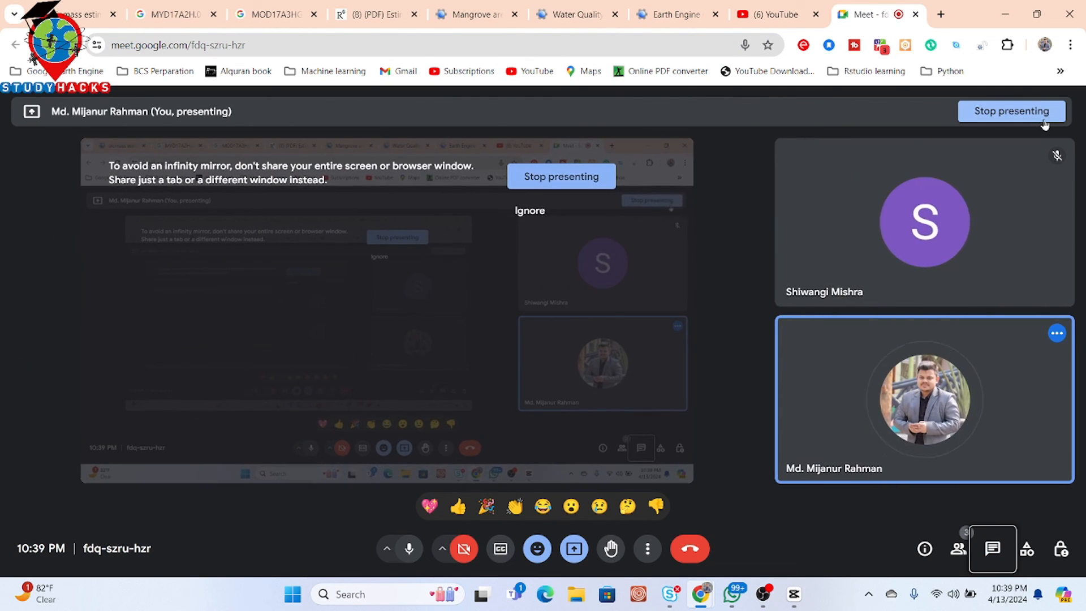
click(691, 550)
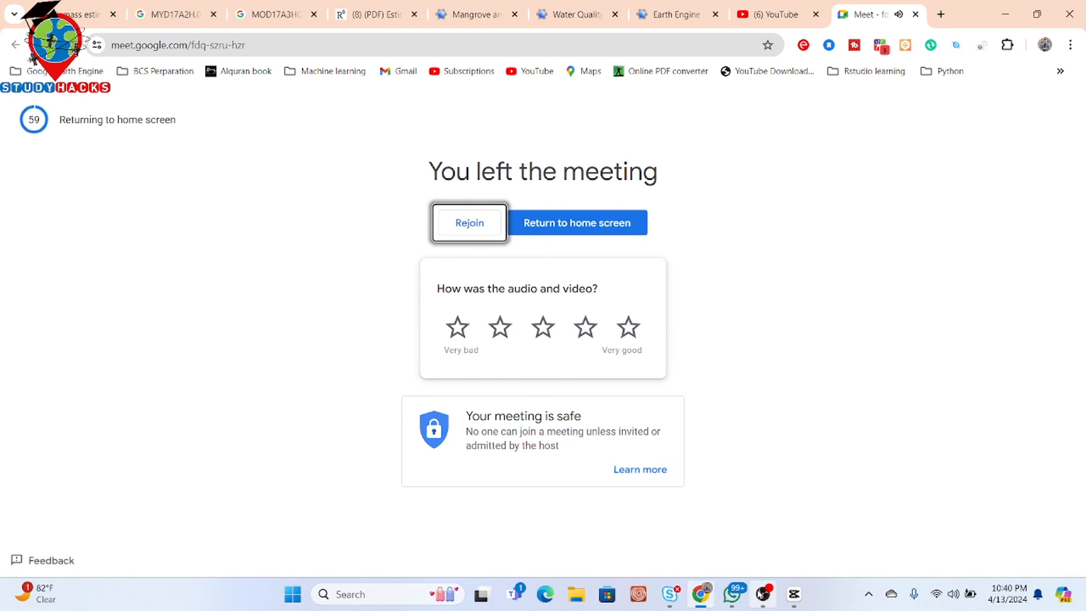
click(763, 594)
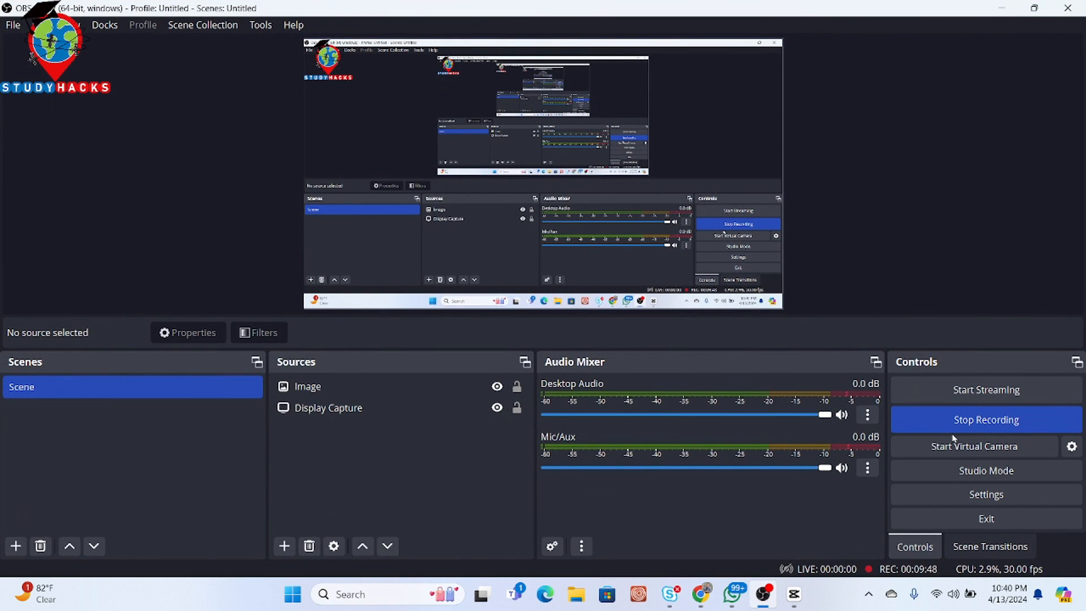